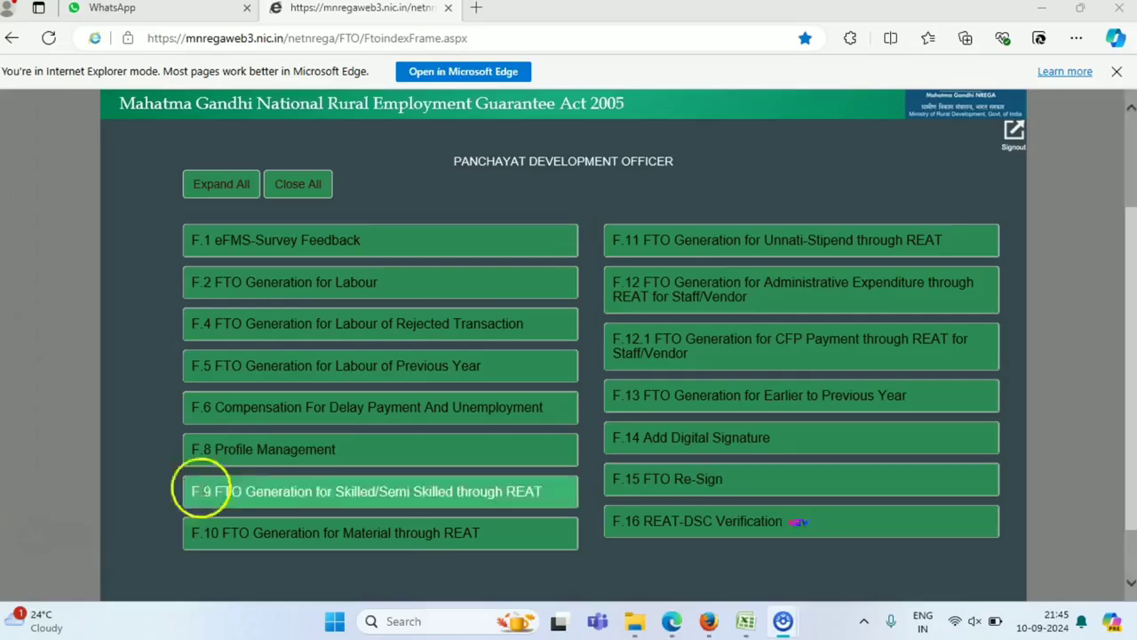
Step: Open previous-year FTO generation for Skilled/Semi Skilled through REAT and choose the financial year 2022-2023
click(310, 496)
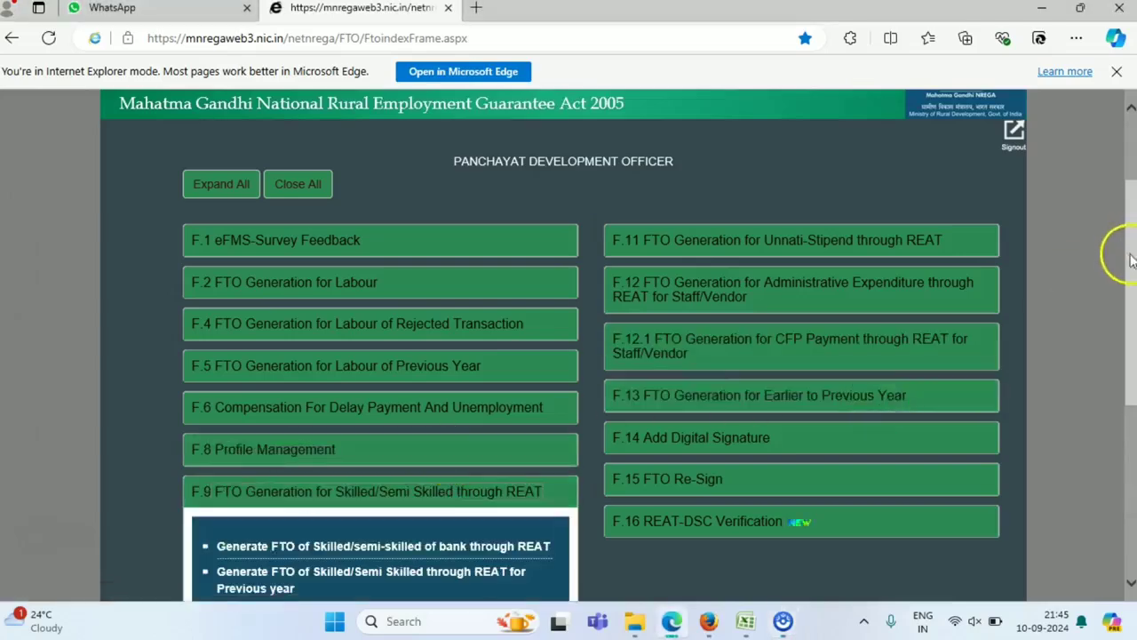
drag(1119, 254, 1129, 317)
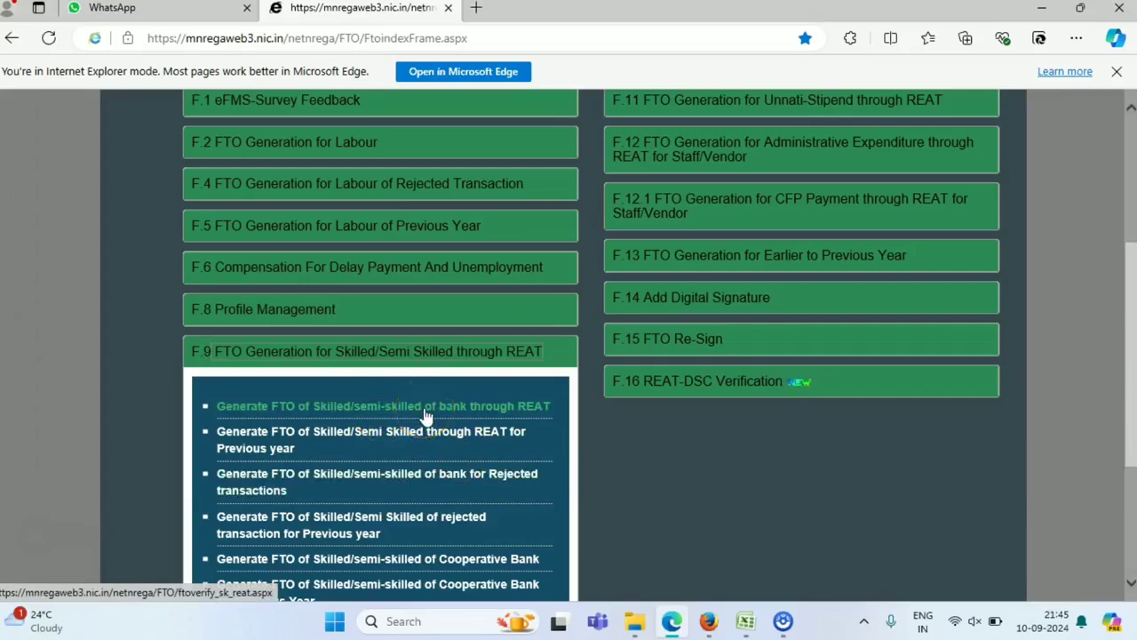
click(380, 442)
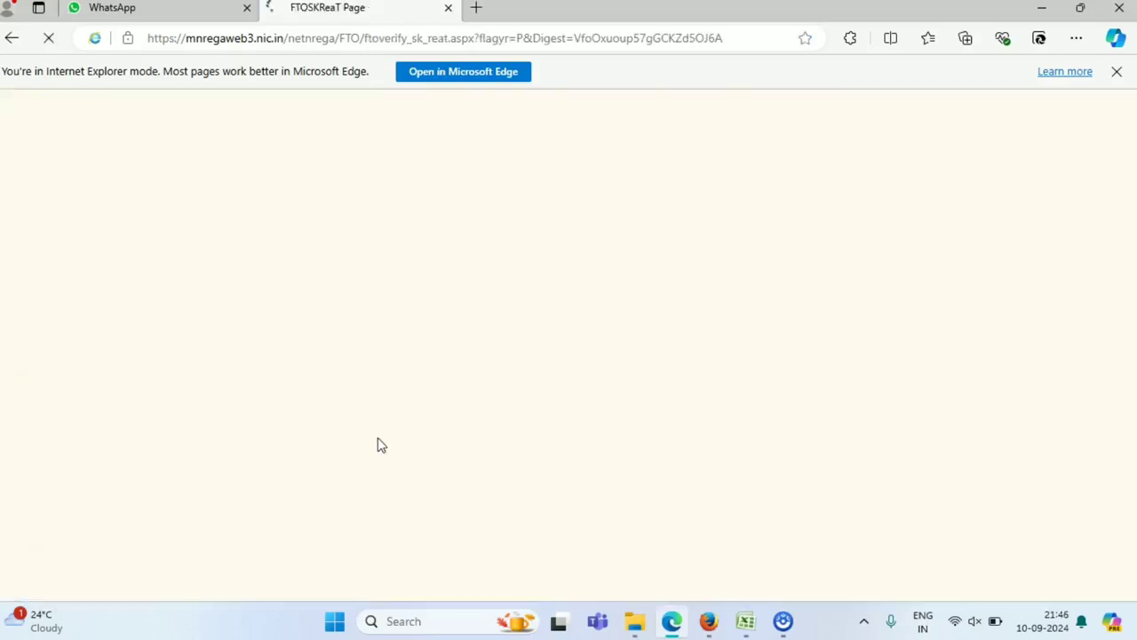
click(705, 350)
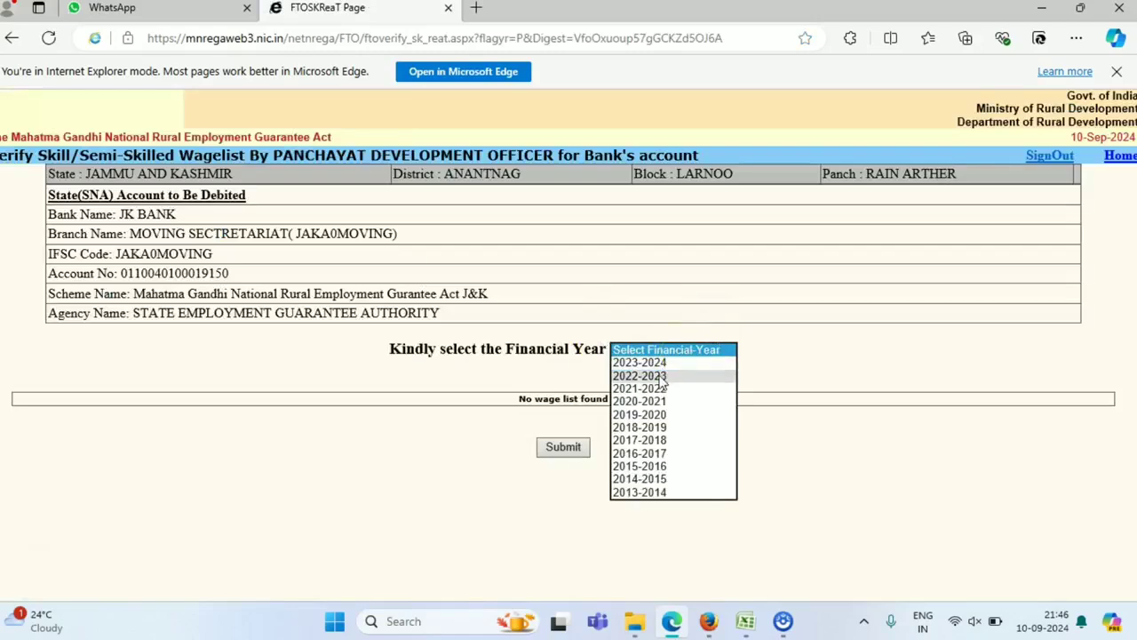
click(659, 375)
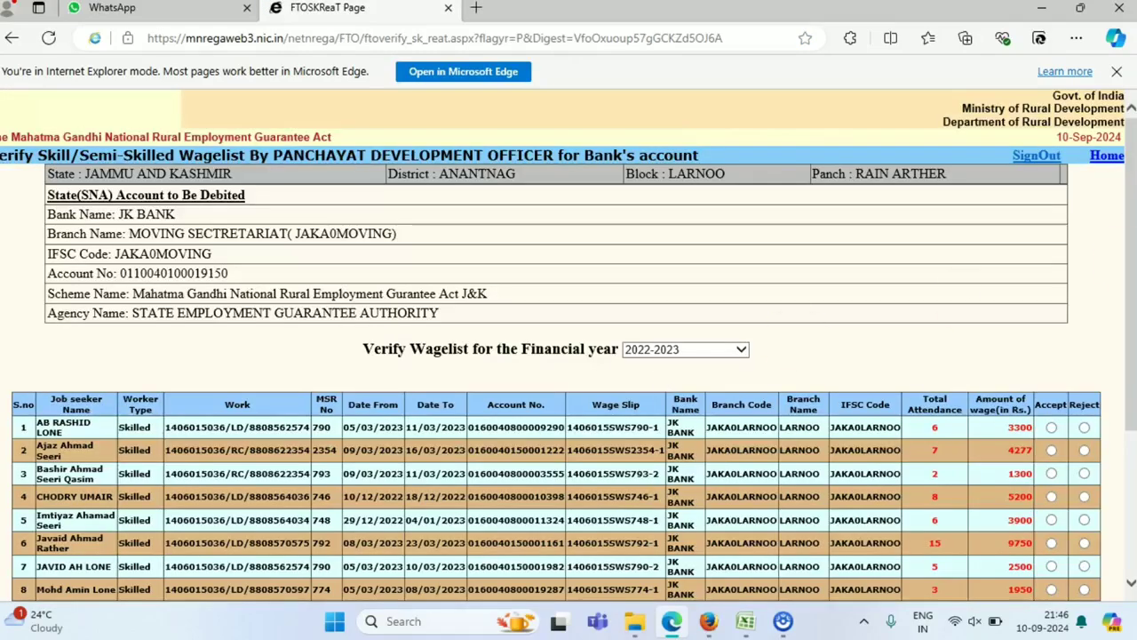
drag(1133, 256, 1128, 362)
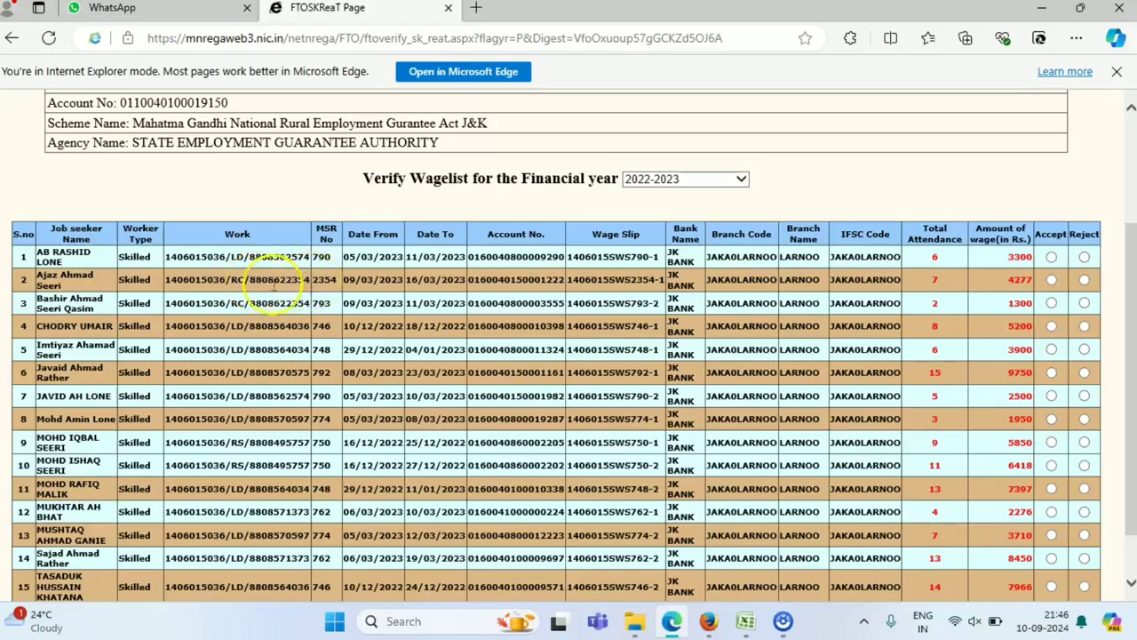
drag(249, 280, 309, 282)
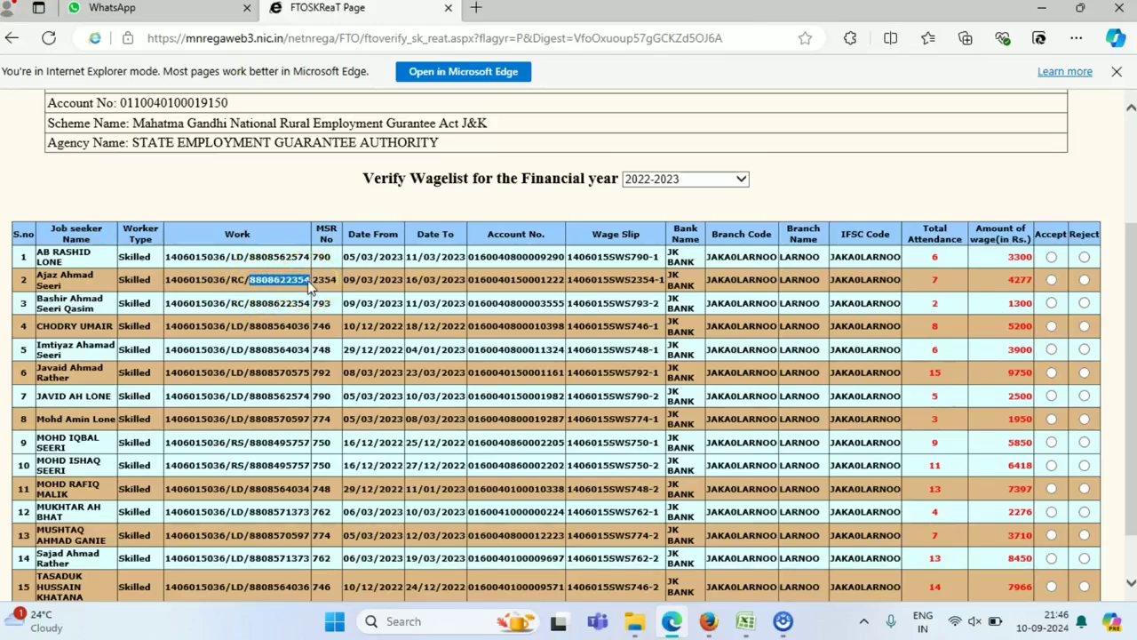
key(ctrl+f)
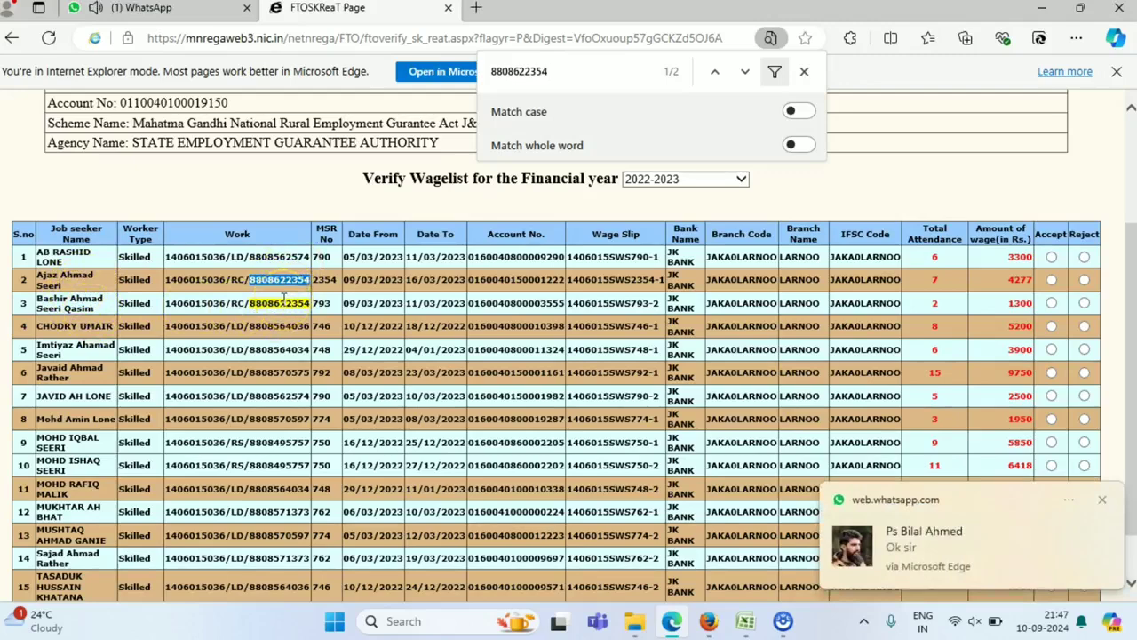
click(803, 73)
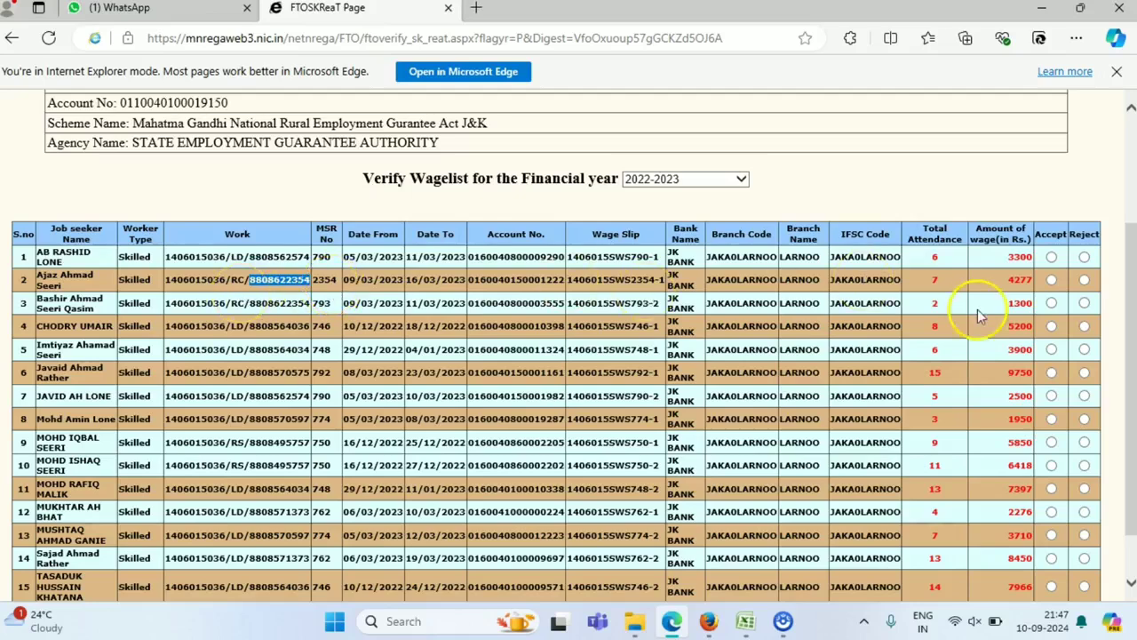
Step: Accept the wagelist entries with MSR numbers 2354 and 793, and submit them for FTO generation
click(1052, 280)
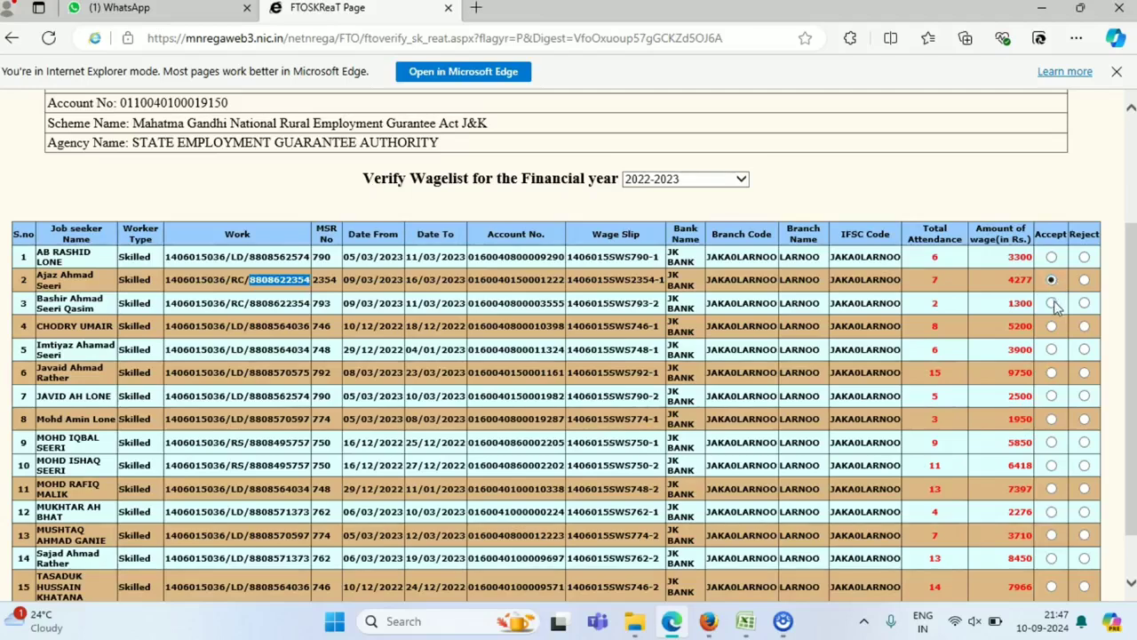
click(1051, 303)
scroll(1118, 280, down, 1)
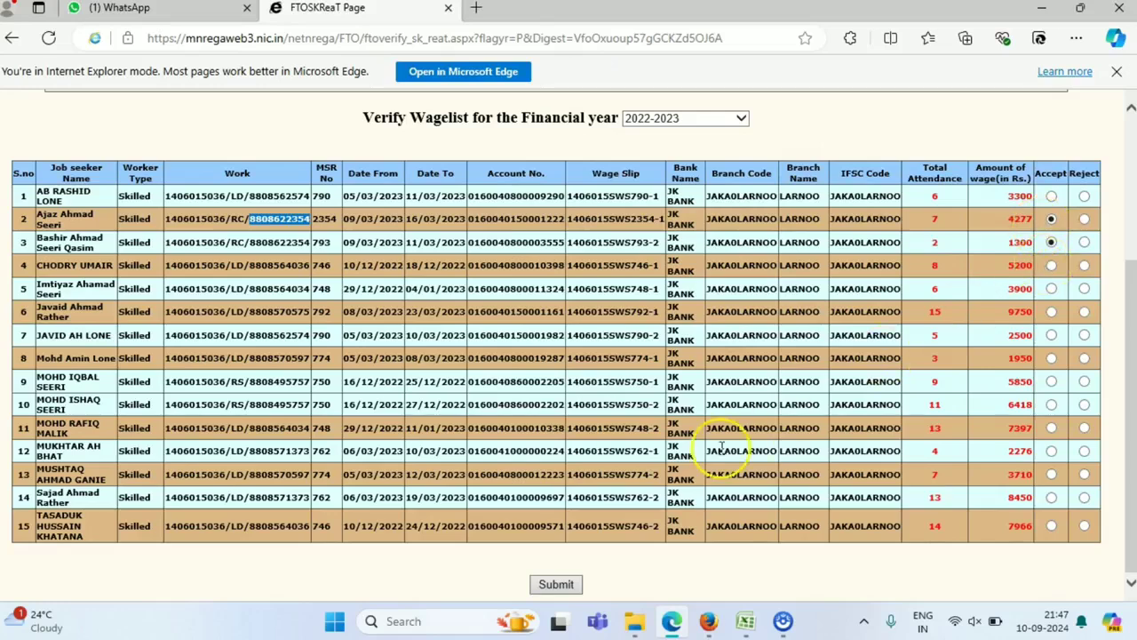
click(553, 584)
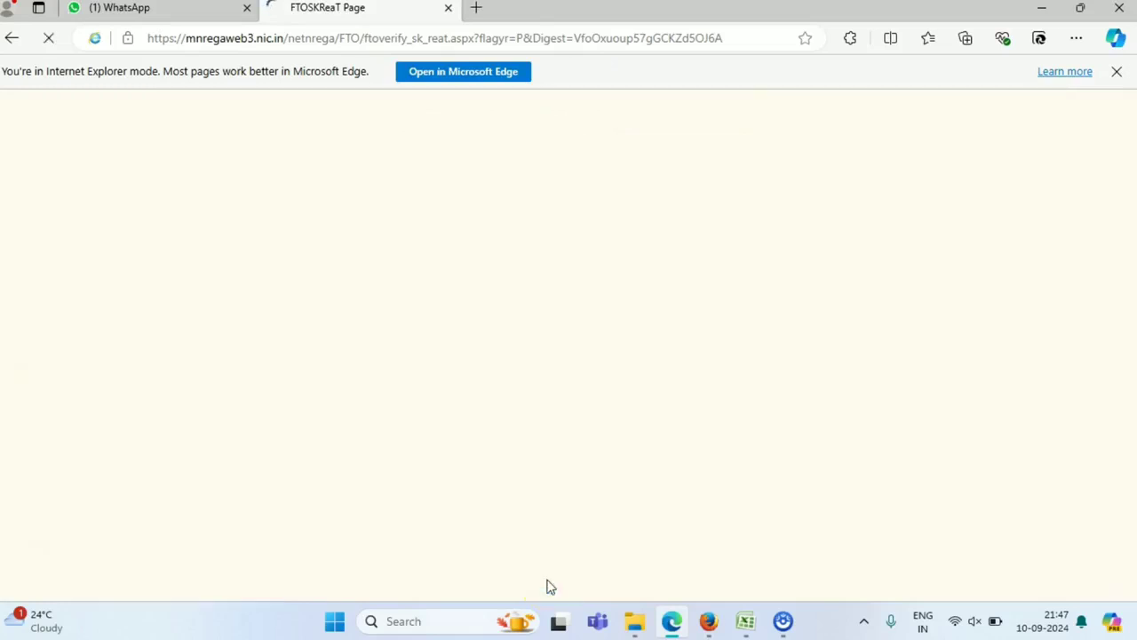
click(577, 583)
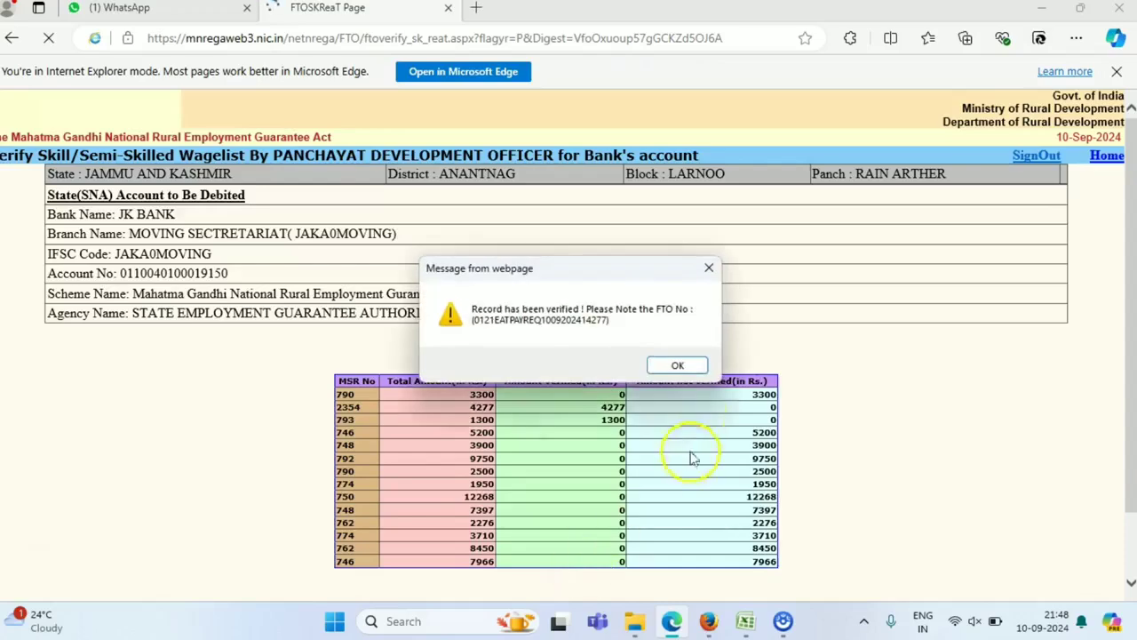
click(677, 365)
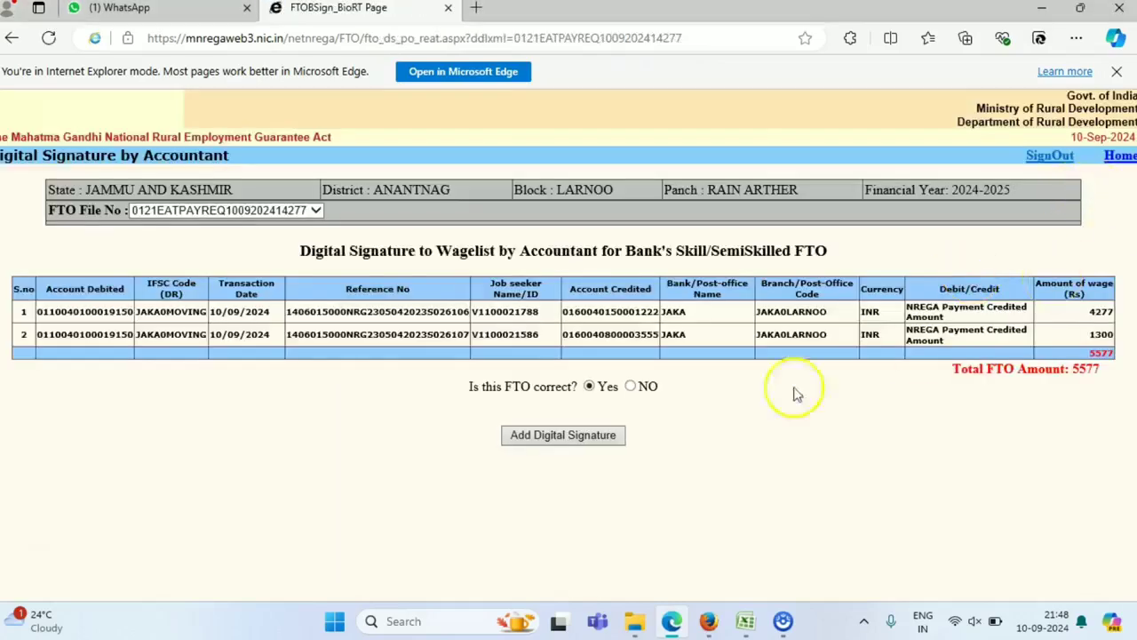
Step: Try to add the digital signature to the newly generated skilled/semi-skilled FTO
click(593, 434)
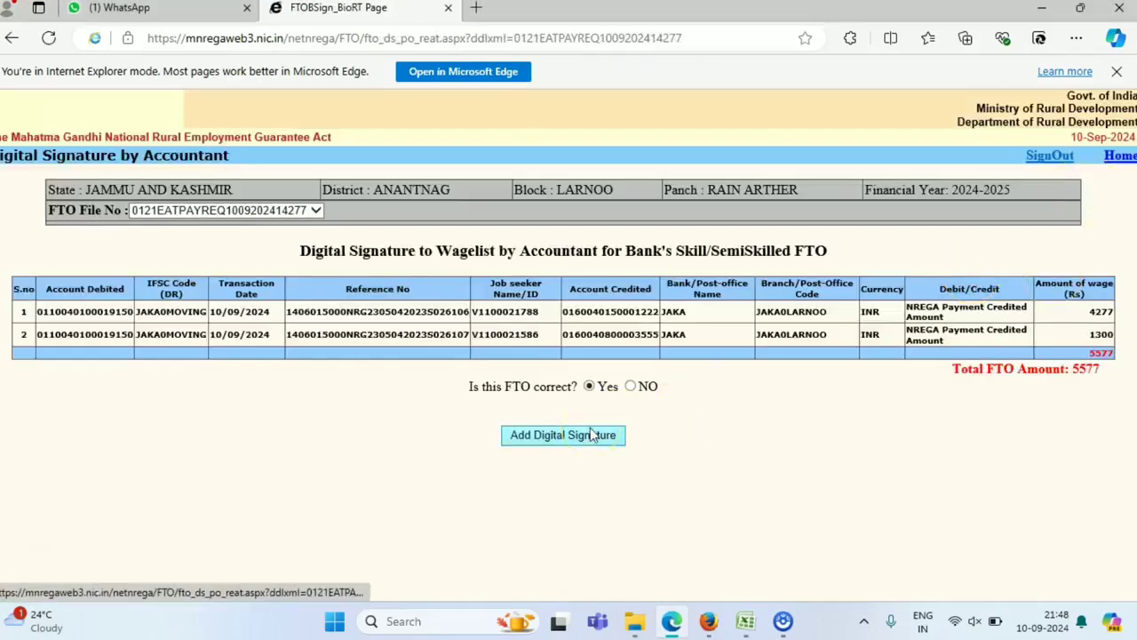
click(561, 443)
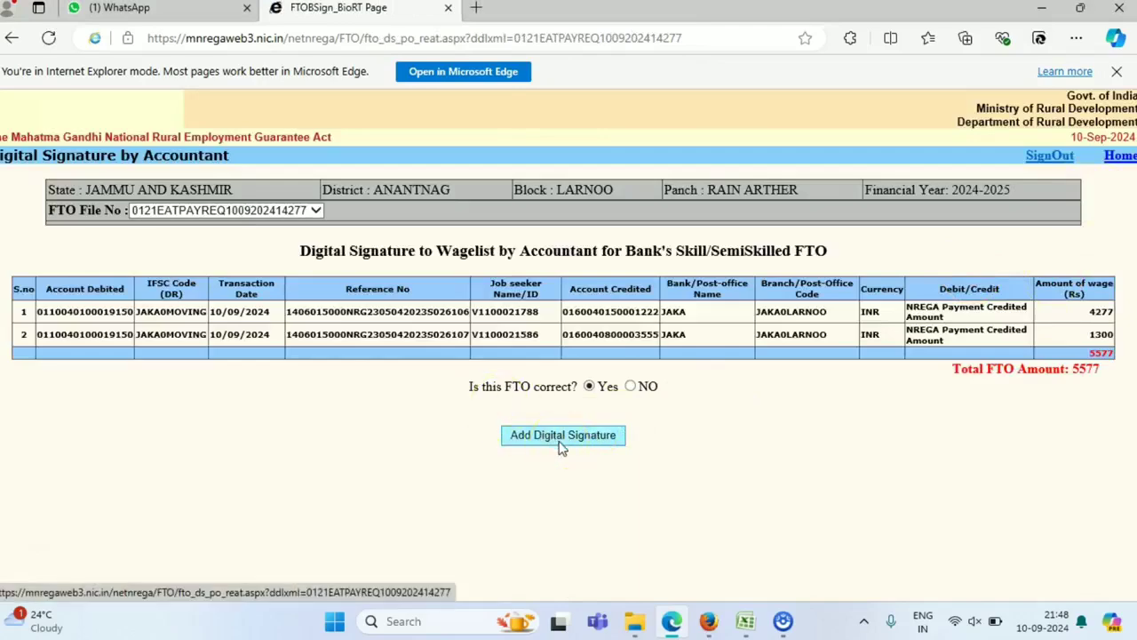
Step: From the home page, open eFMS digital signing for unsigned bank FTOs through REAT and load the skilled/semi-skilled FTO file
click(1122, 160)
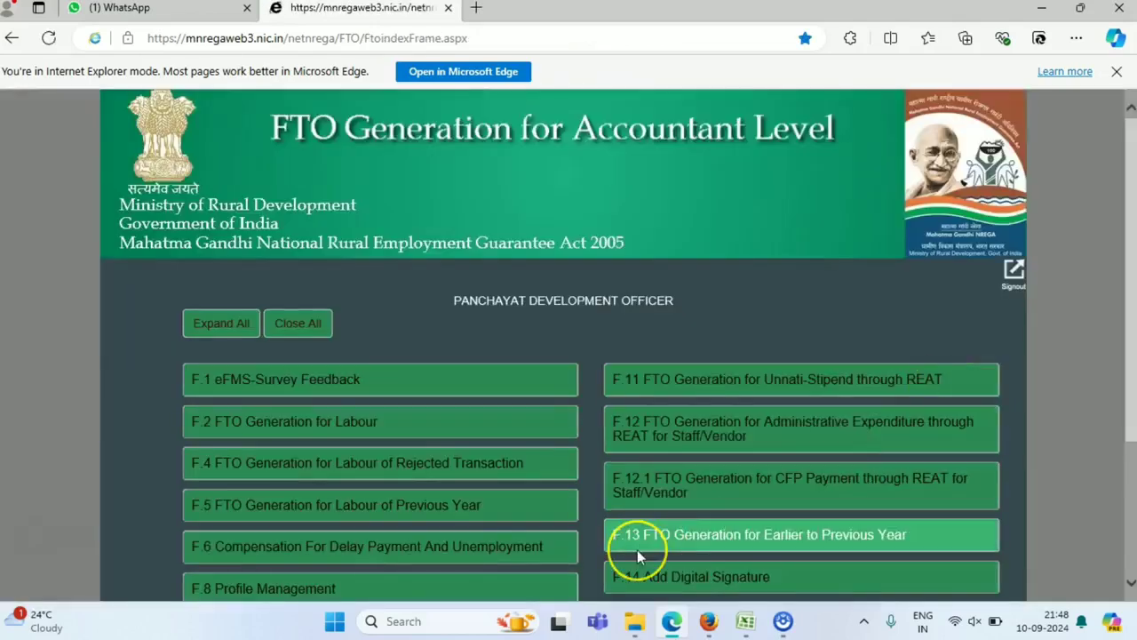
scroll(637, 549, down, 3)
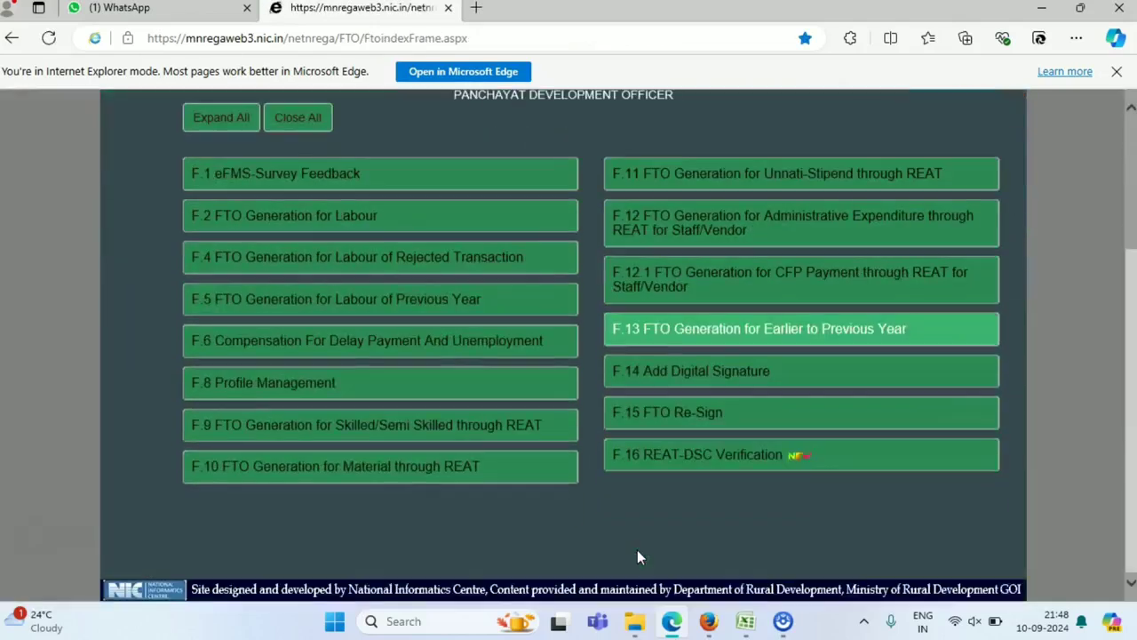
click(665, 371)
scroll(713, 477, down, 2)
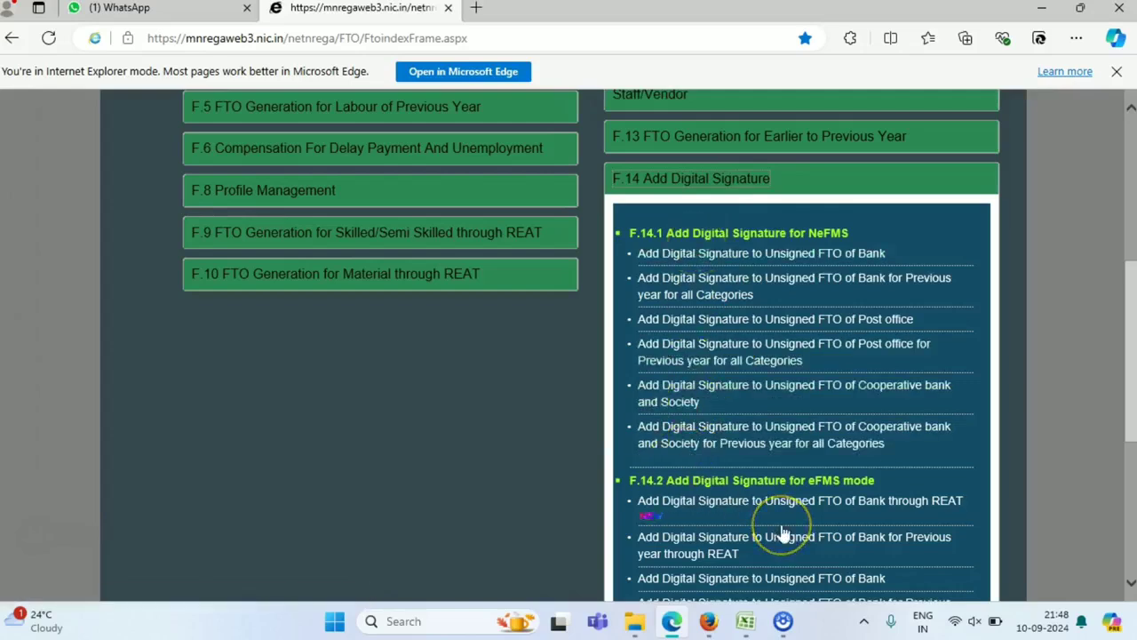
click(708, 512)
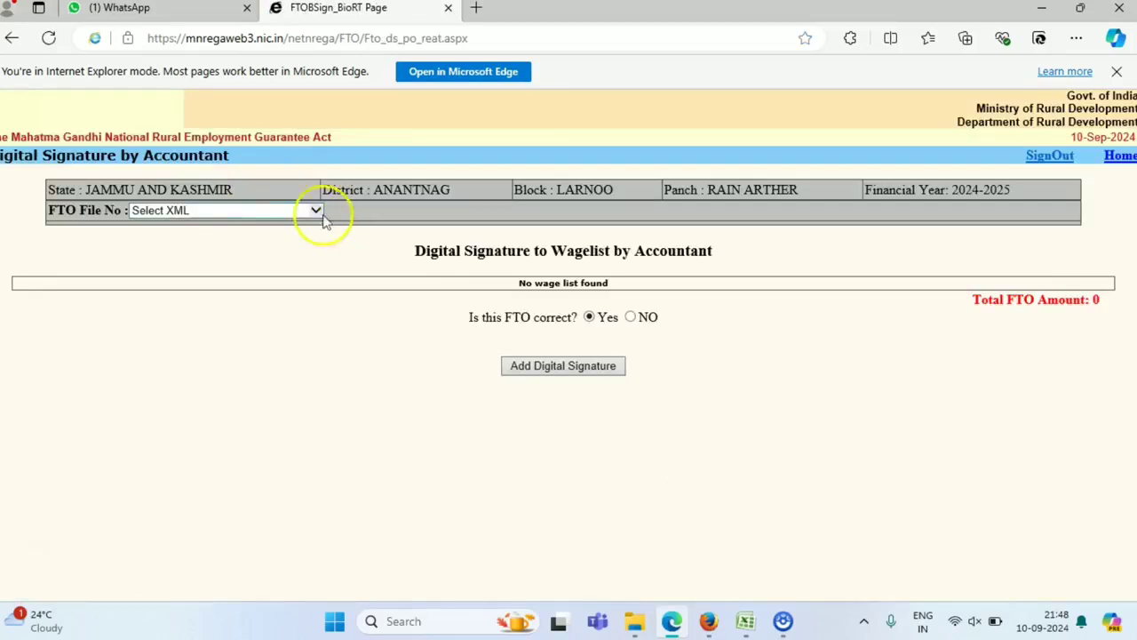
click(252, 210)
click(244, 224)
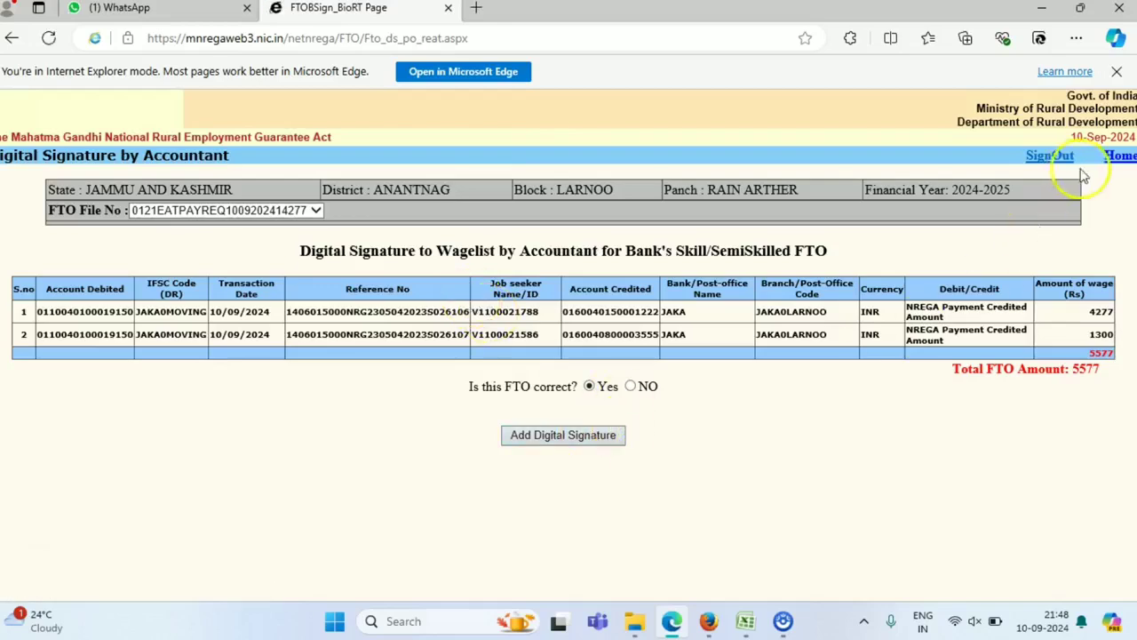
Step: Return to the home page, open Generate FTO of Material for Previous Year, and choose the financial year 2022-2023
click(1122, 157)
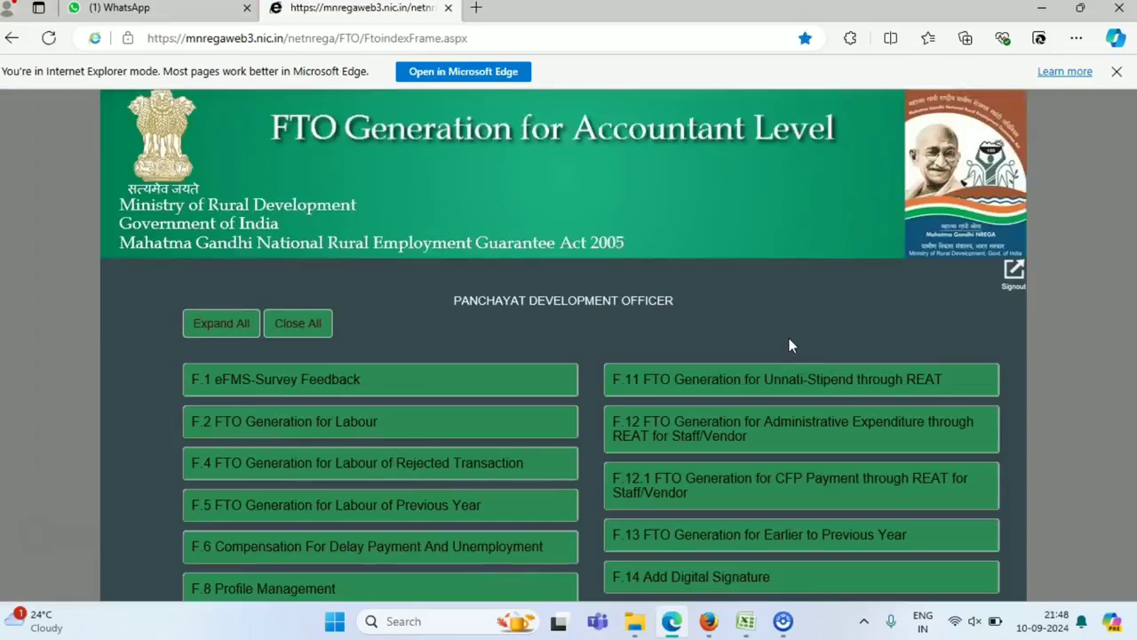
scroll(789, 338, down, 3)
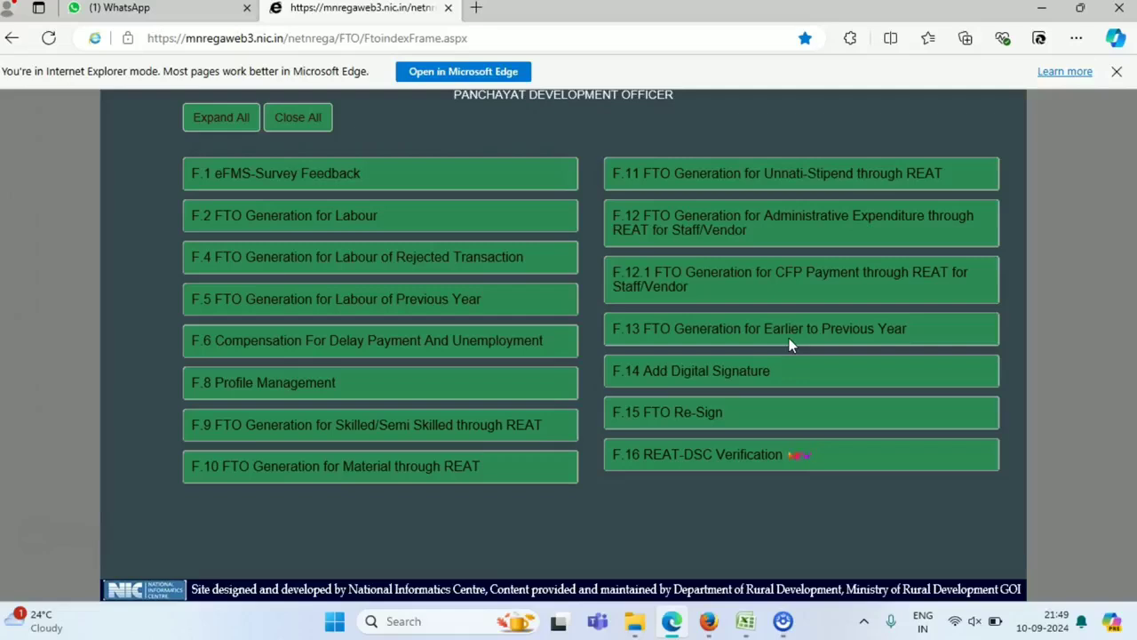
click(294, 475)
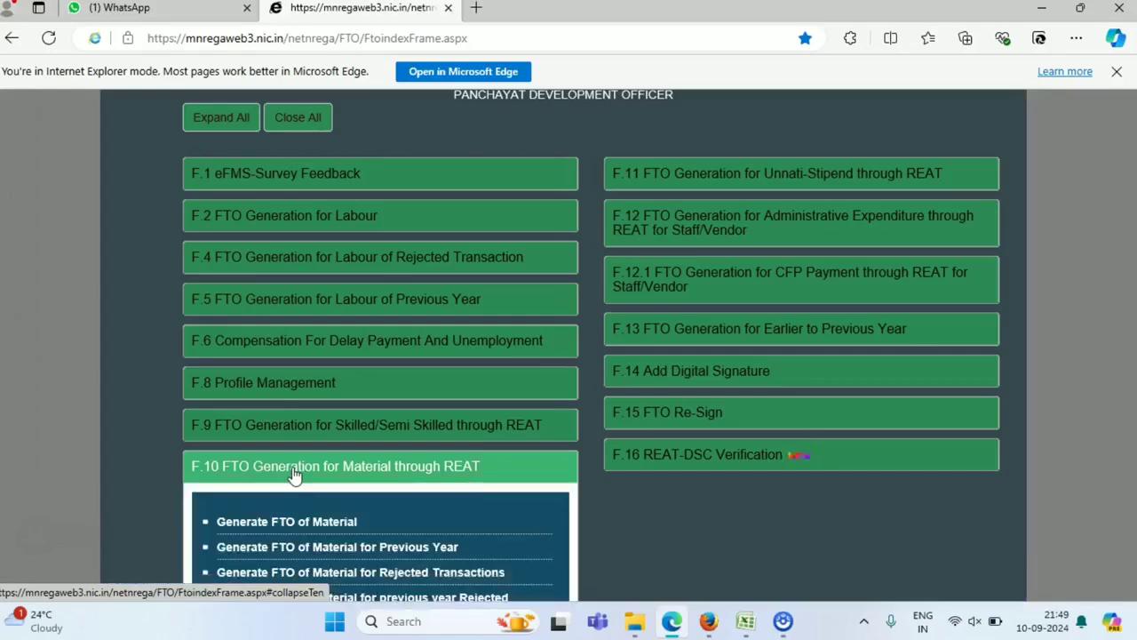
scroll(340, 541, down, 2)
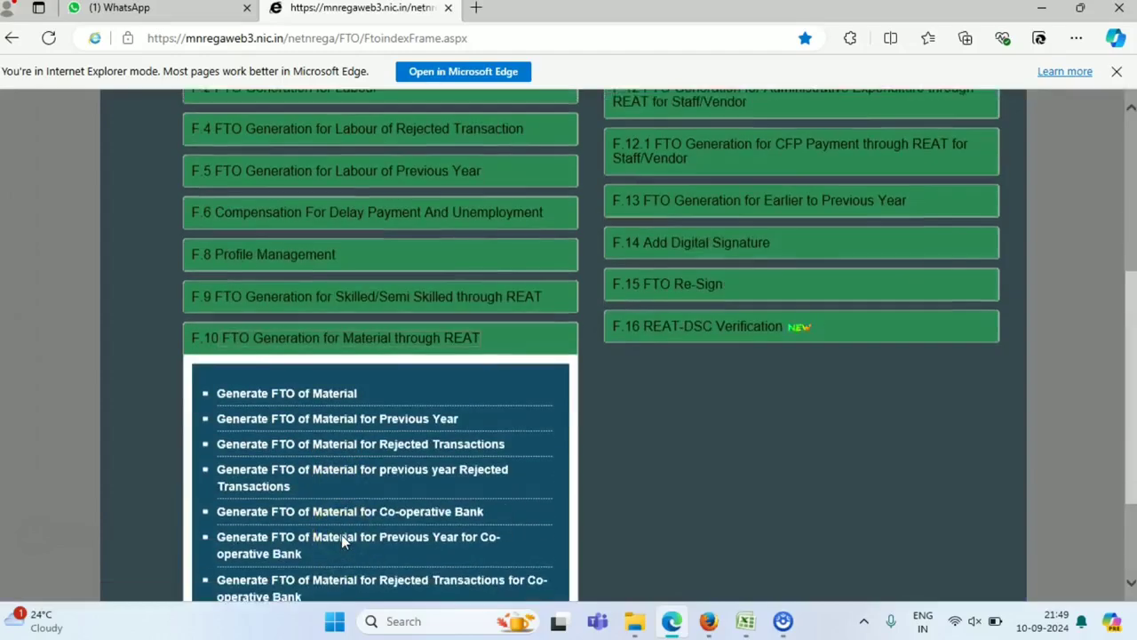
click(281, 419)
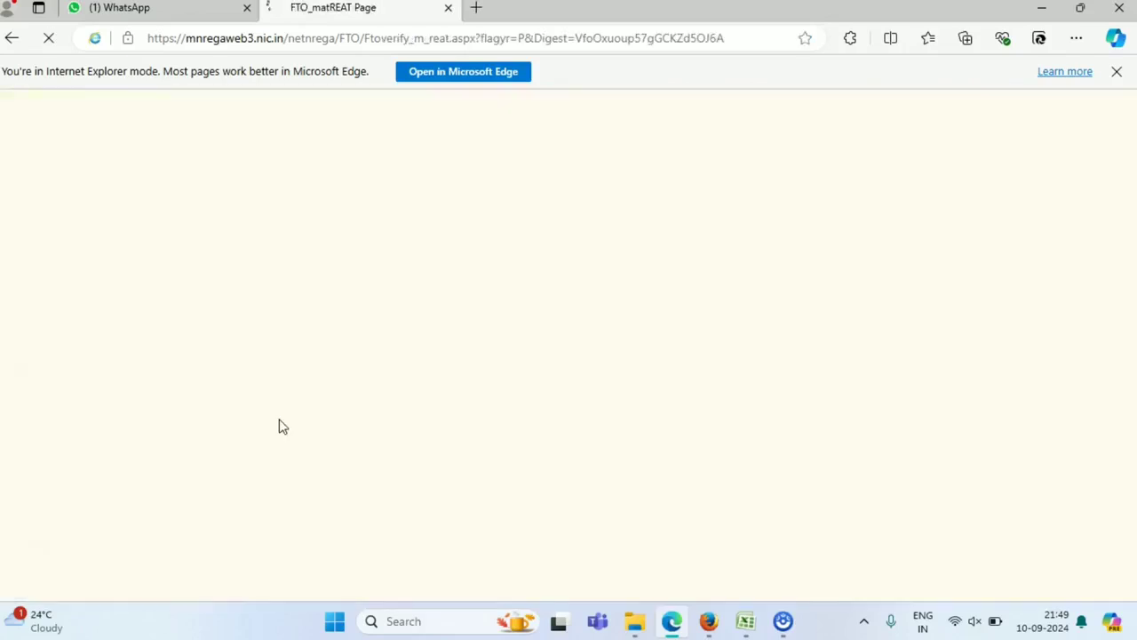
click(680, 364)
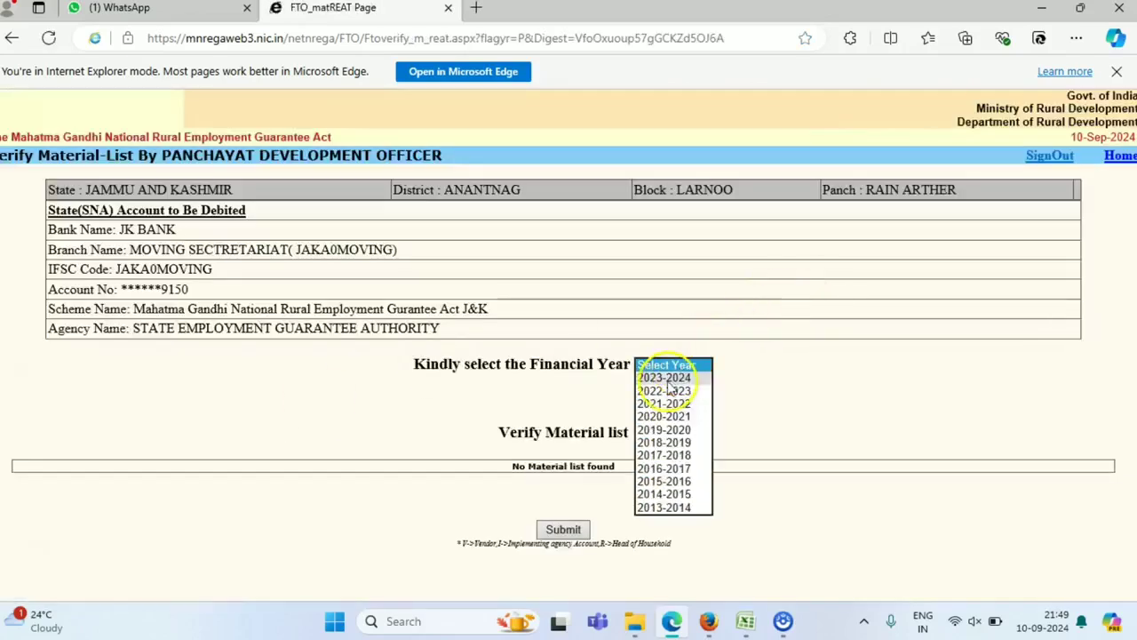
click(667, 391)
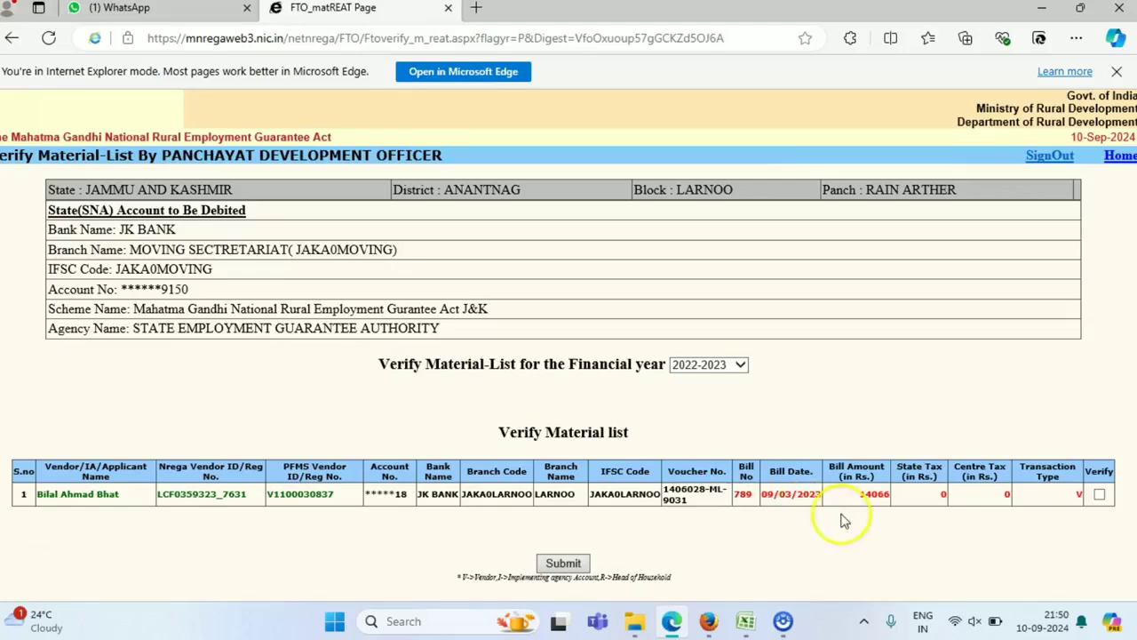
Step: Mark material bill 789 as verified and submit the material list for FTO generation
click(1099, 495)
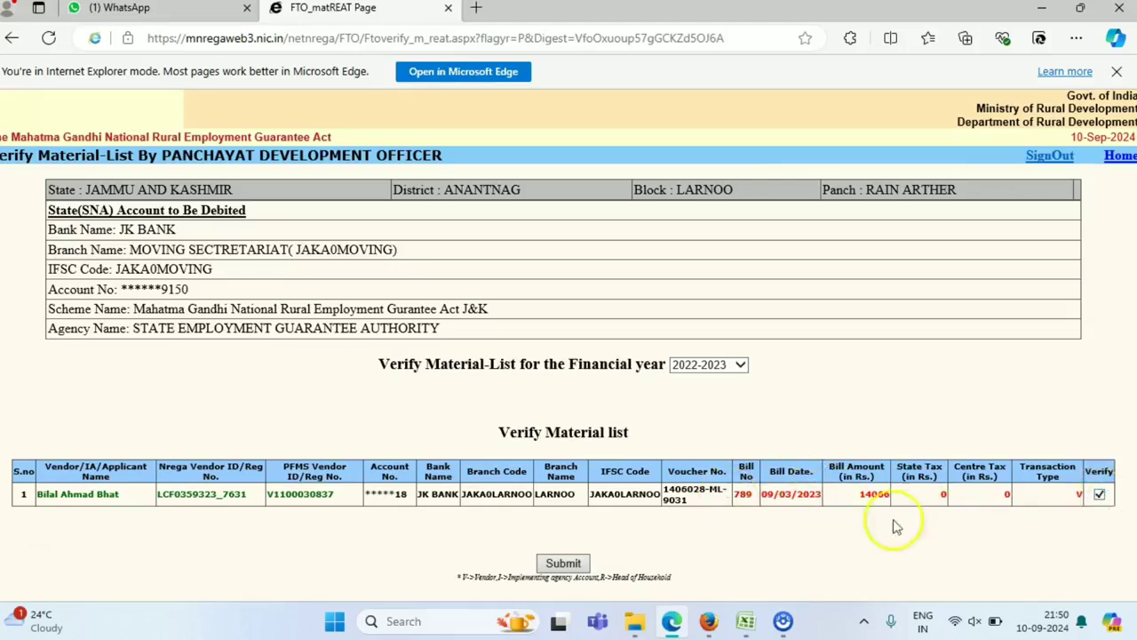
click(563, 563)
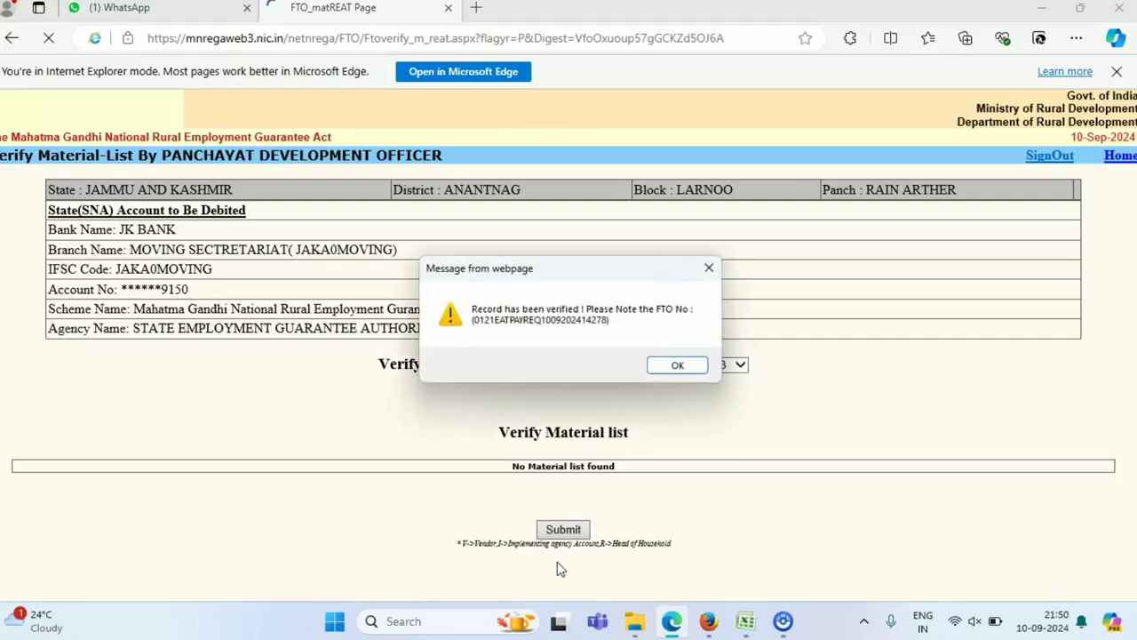
click(658, 365)
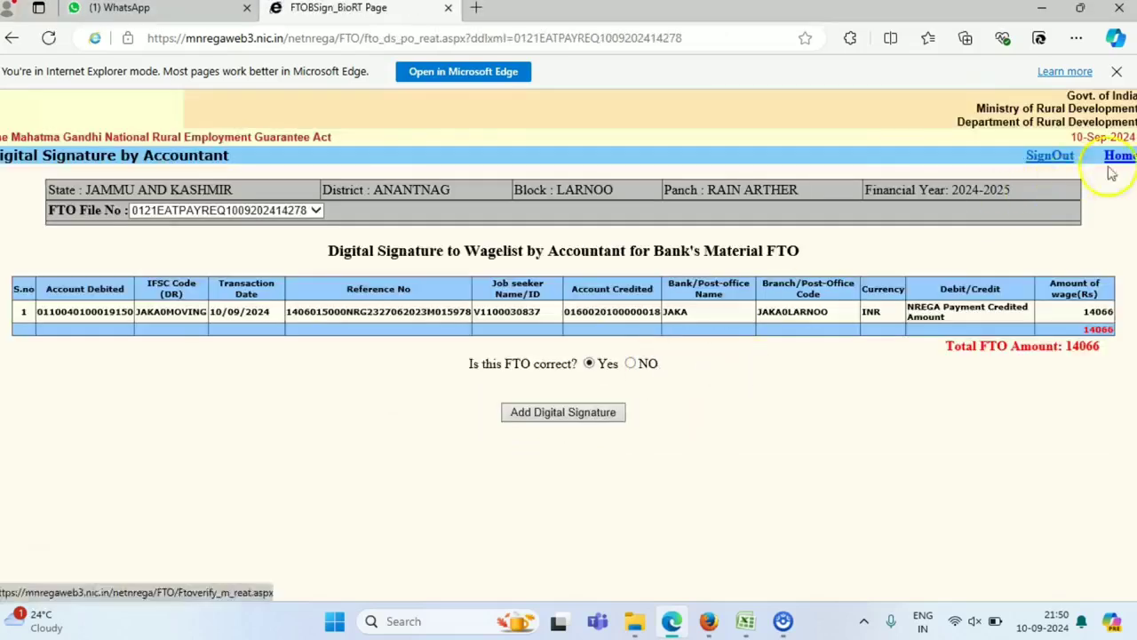
Step: Go back to the home page and open the eFMS digital signature page for unsigned bank FTOs through REAT
click(1122, 156)
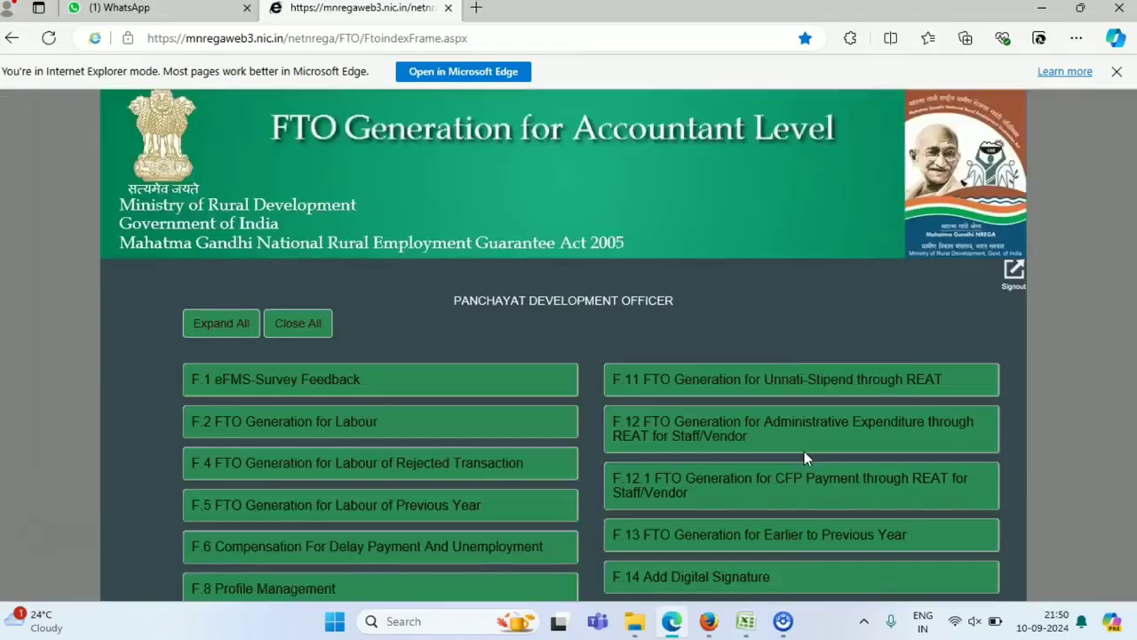
scroll(804, 451, down, 3)
click(677, 374)
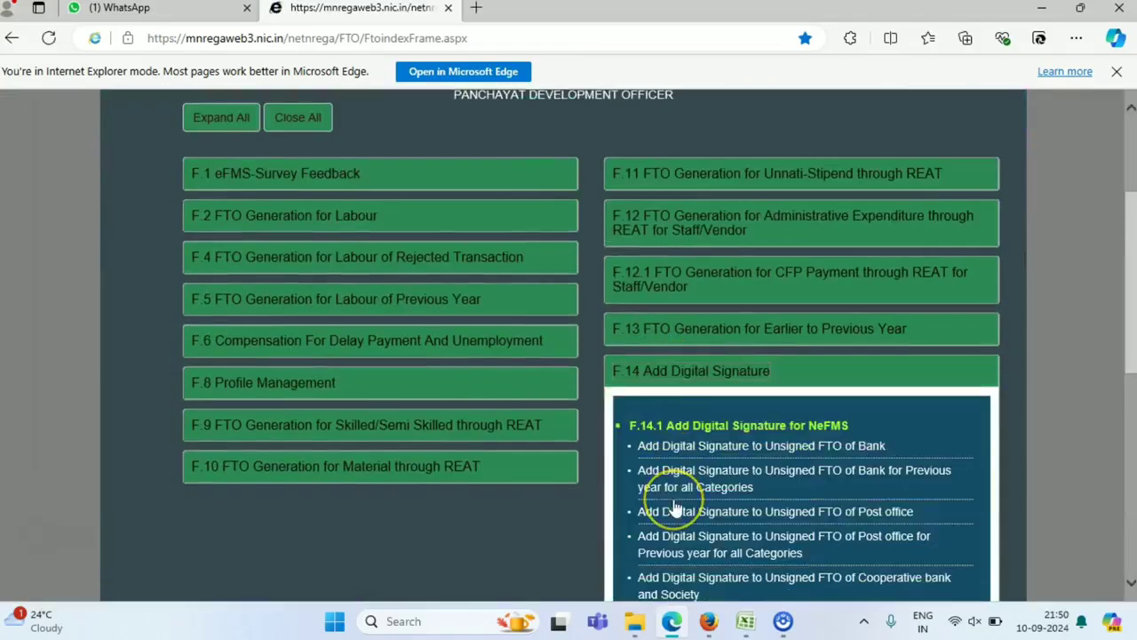
scroll(675, 508, down, 5)
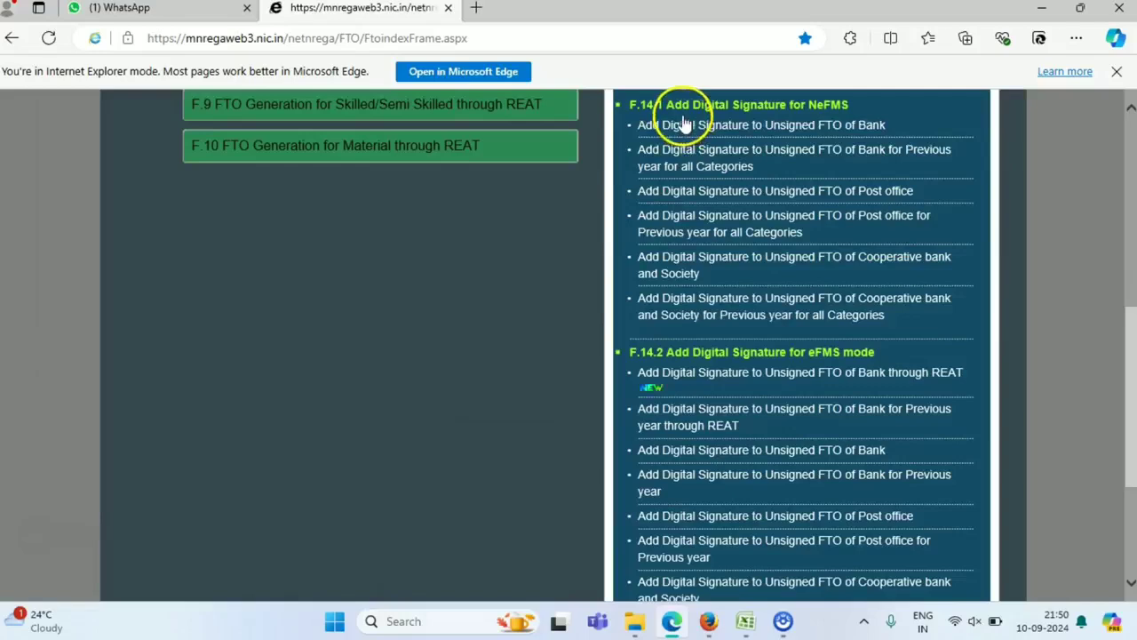
click(724, 379)
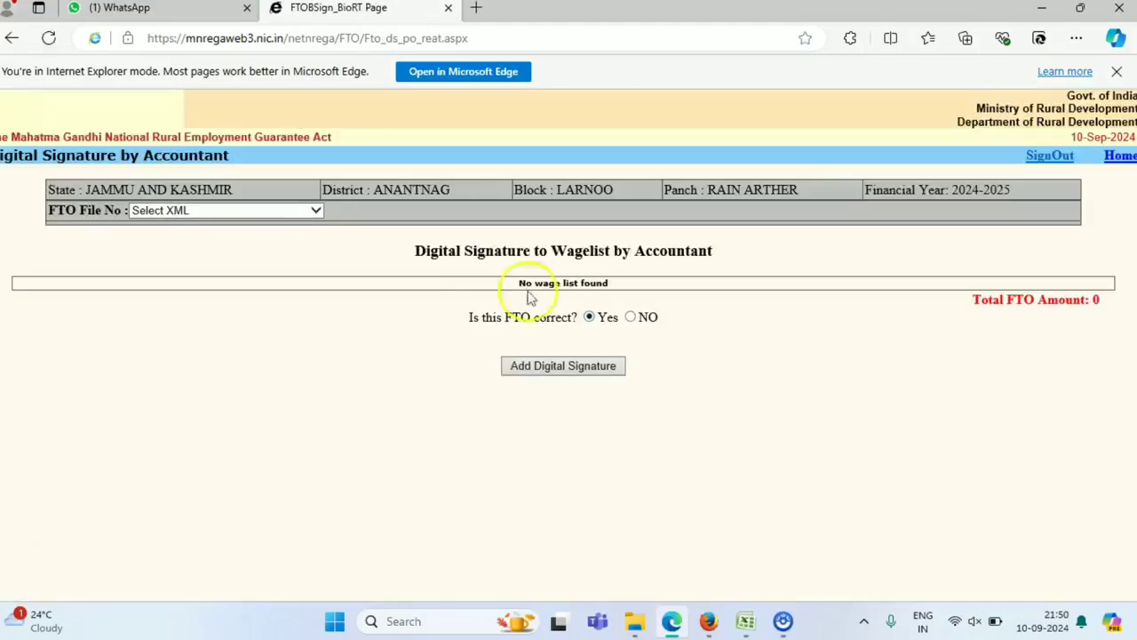
click(271, 210)
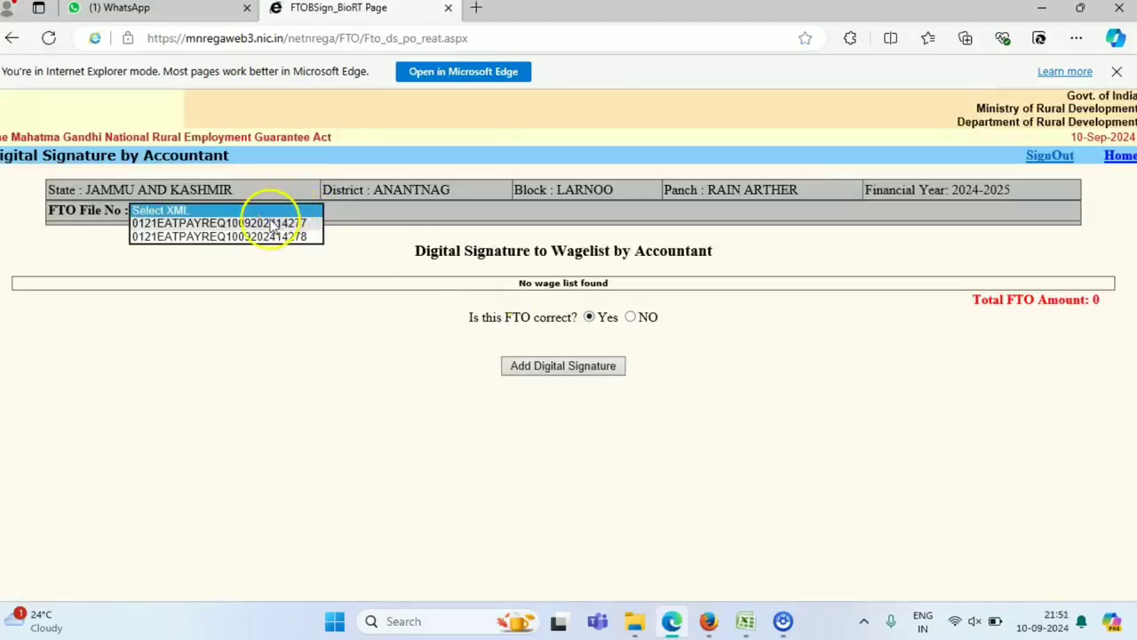
click(271, 223)
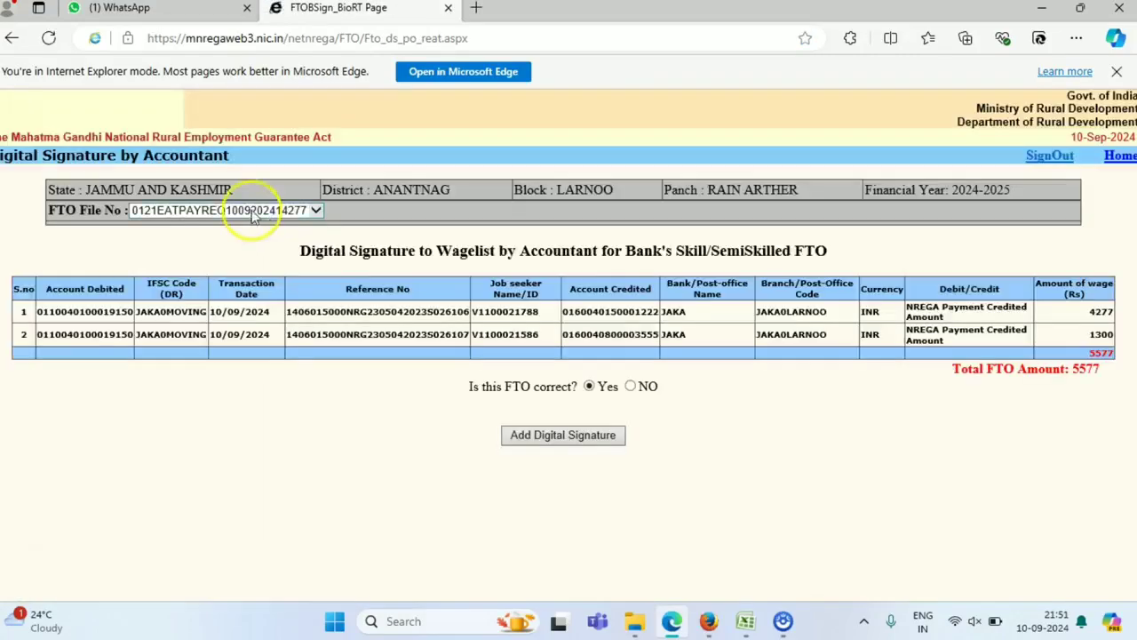
click(255, 211)
click(238, 235)
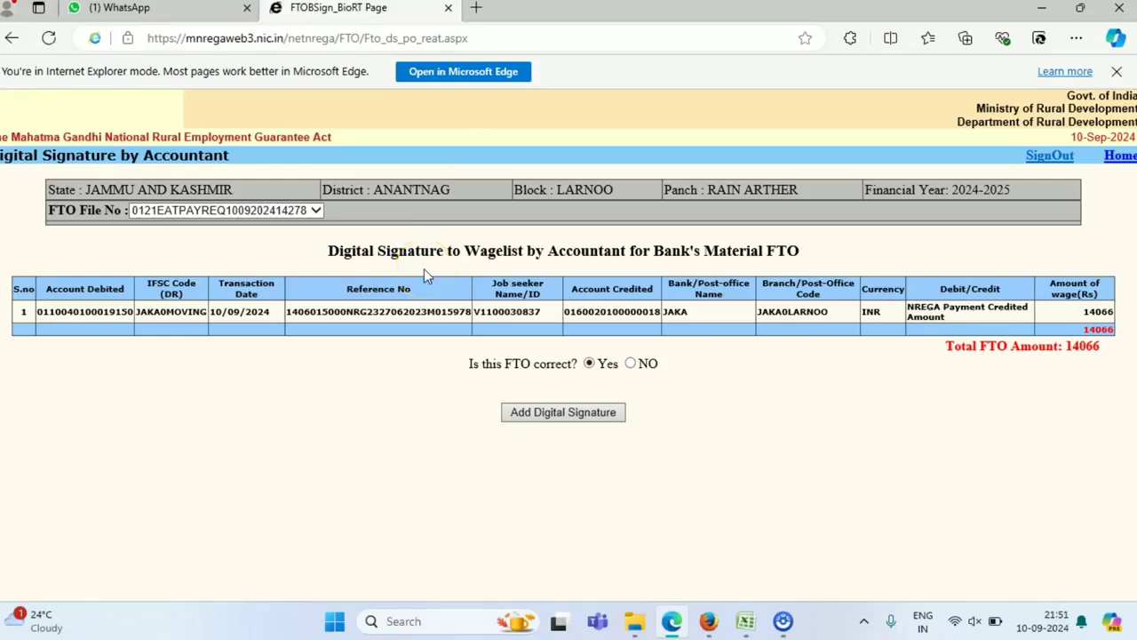
Step: Return to the home page and expand the F.16 REAT-DSC Verification section to view its options
click(1125, 167)
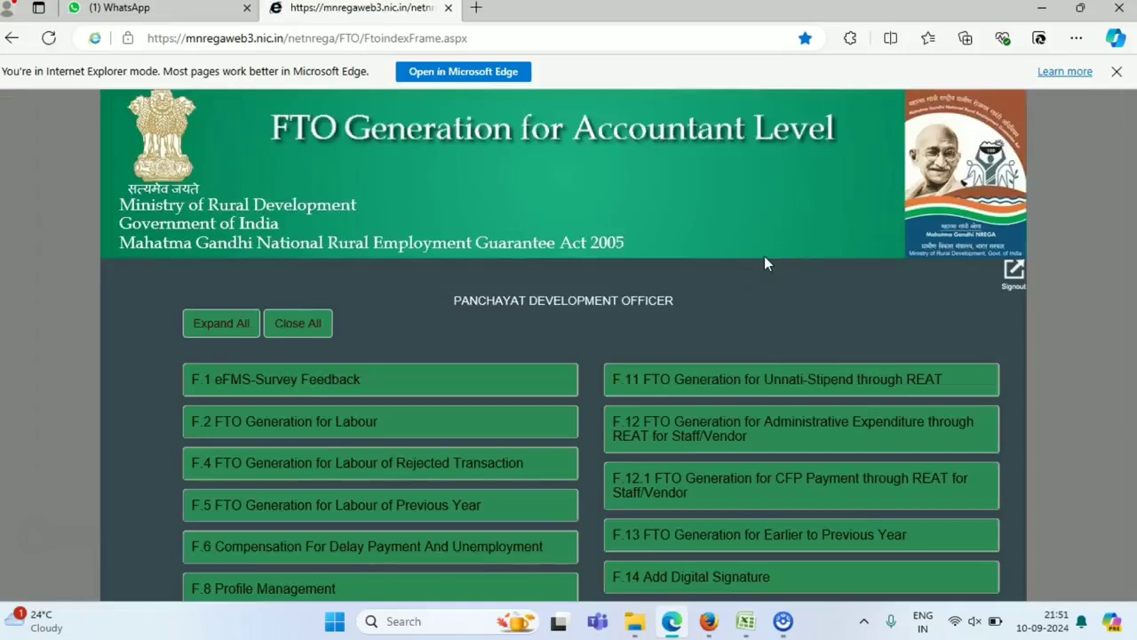
scroll(705, 421, down, 3)
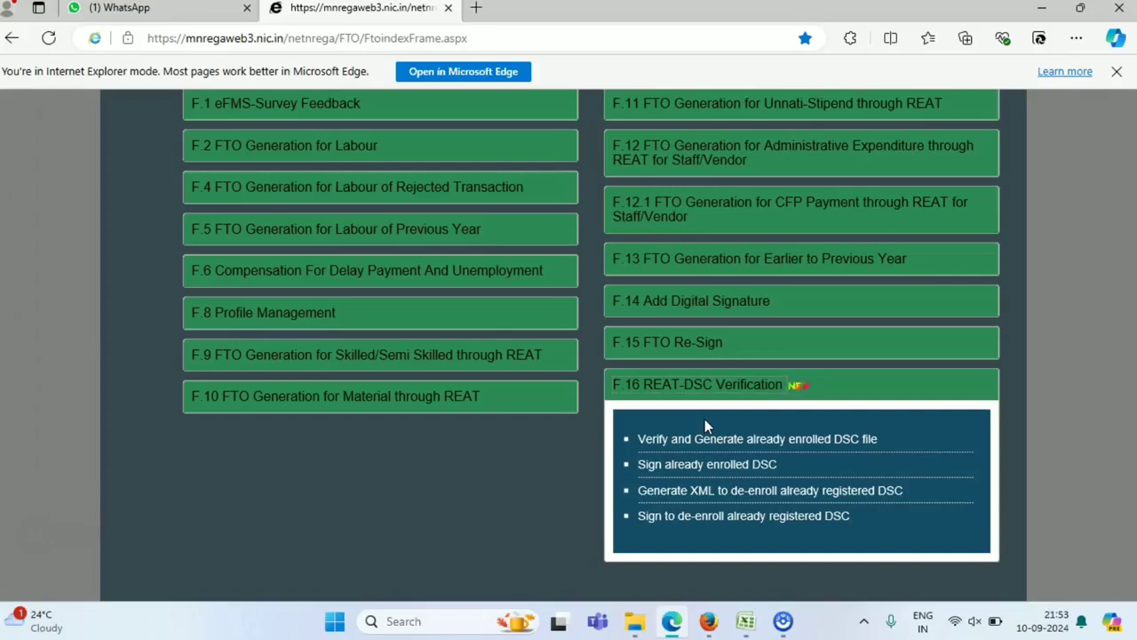
click(624, 427)
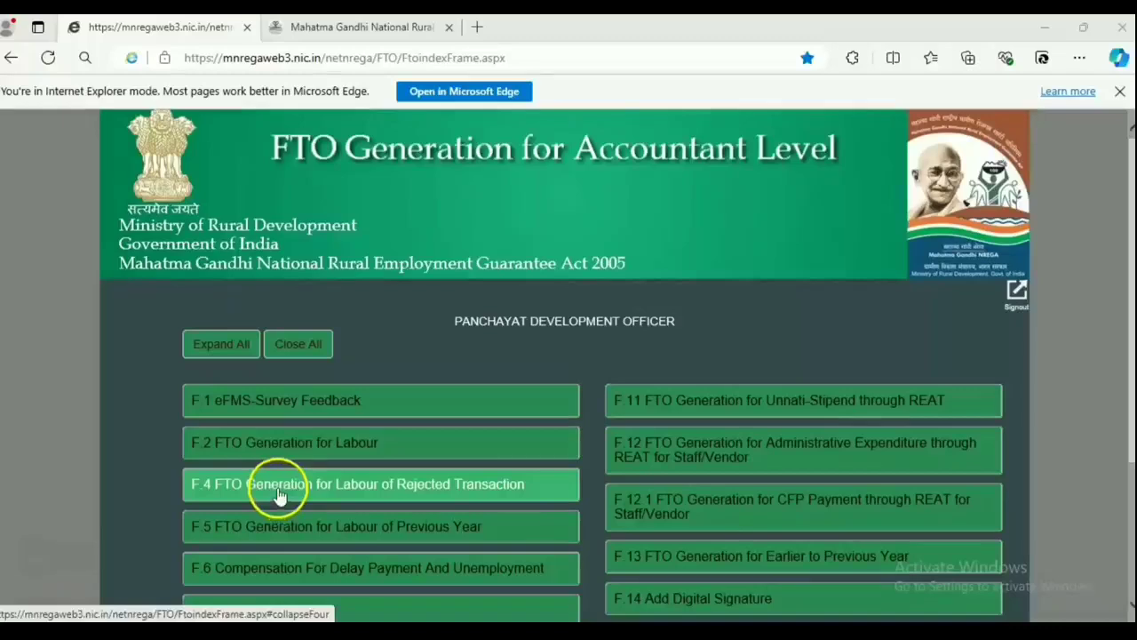
Step: Open Aadhaar-based FTO generation for labour under NeFMS for all categories and accept both wage records of muster roll 4607
click(292, 447)
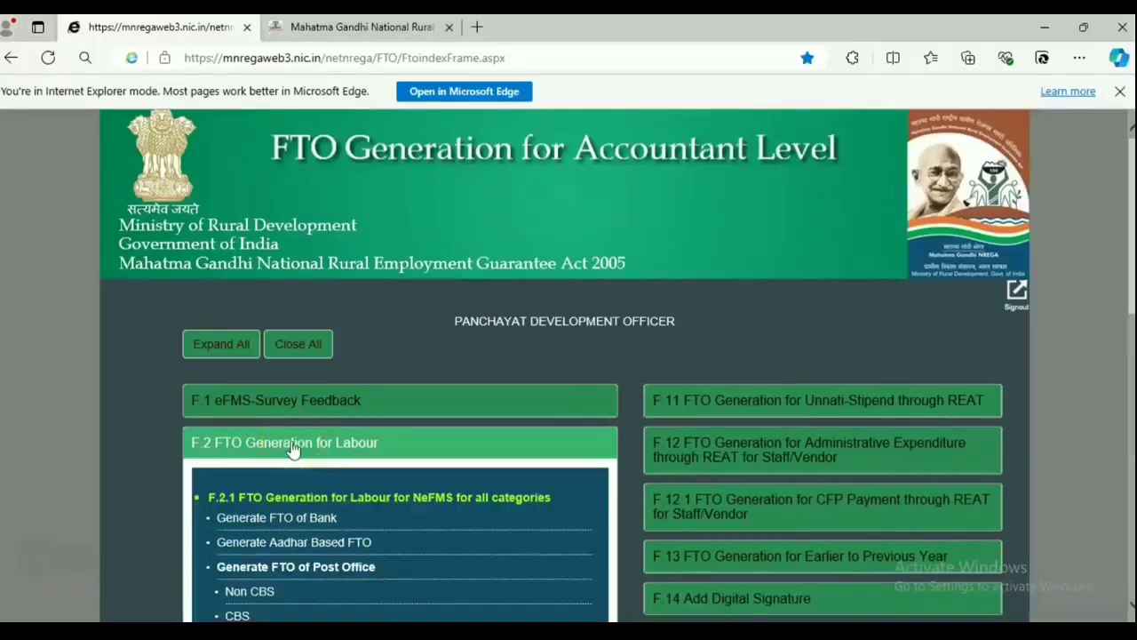
click(275, 541)
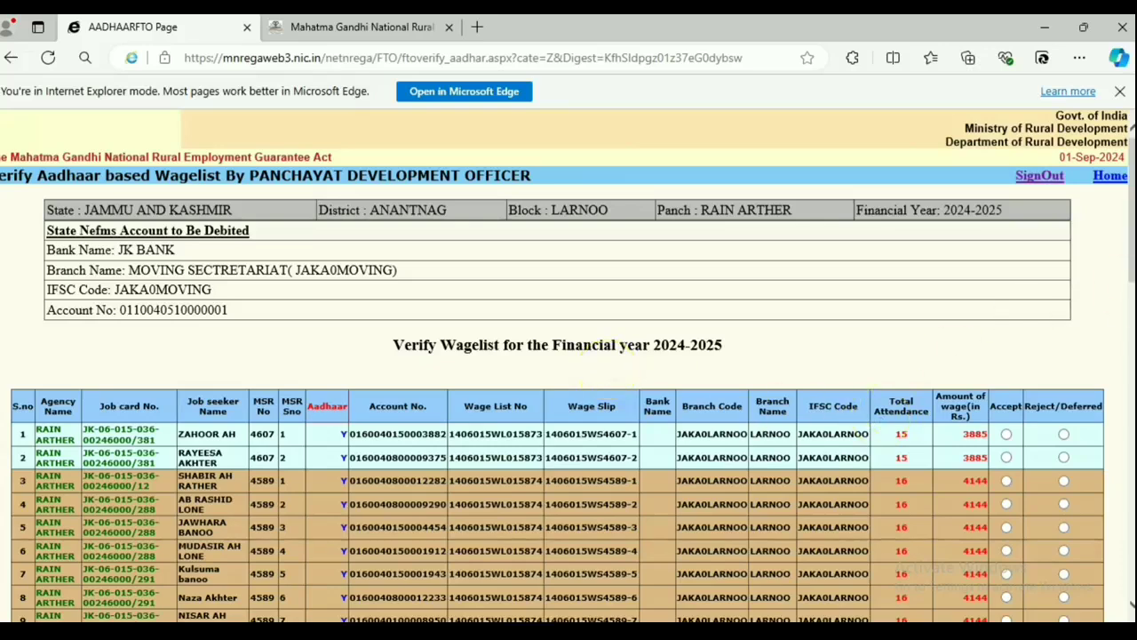
scroll(1115, 204, down, 2)
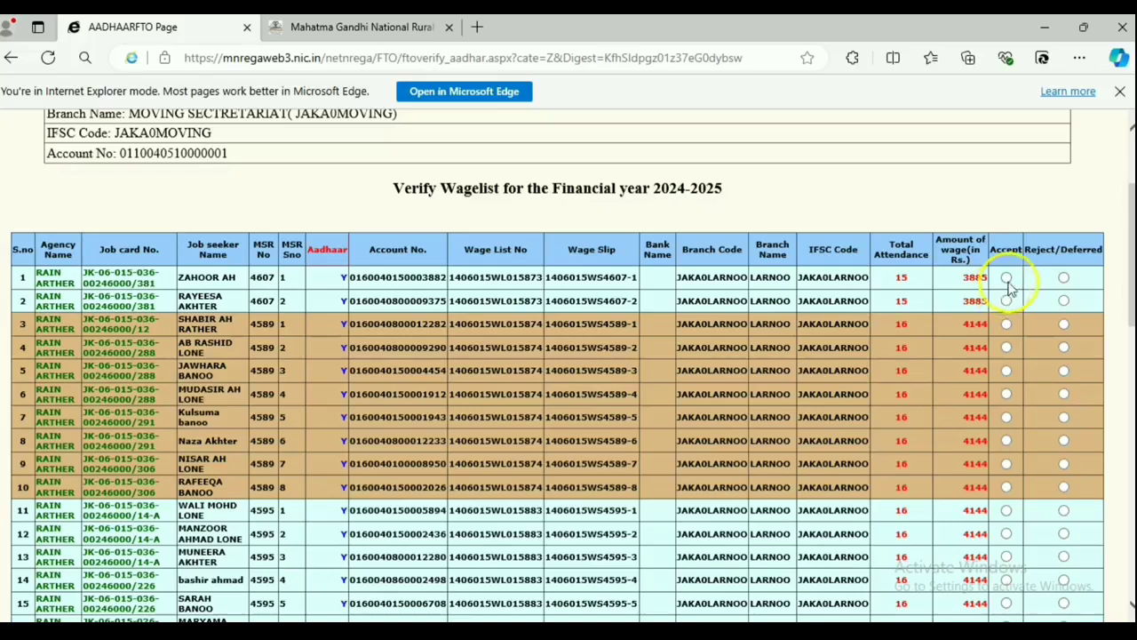
click(1007, 278)
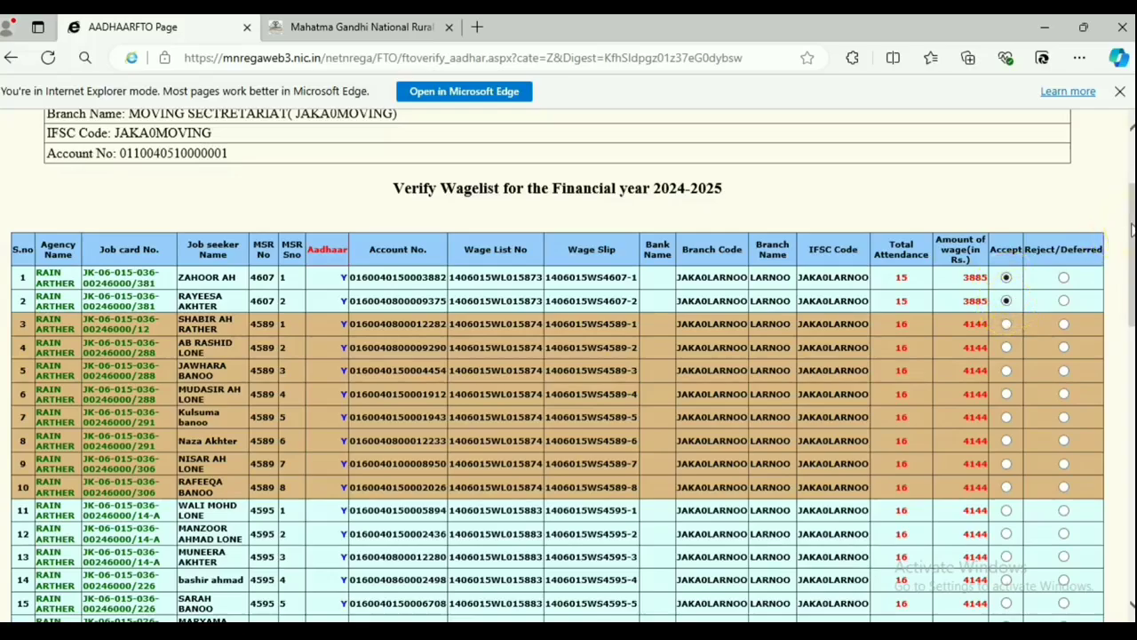
Step: Submit the wagelist and authorise the verified data for muster roll 4607 to generate its FTO
drag(1133, 231, 1121, 522)
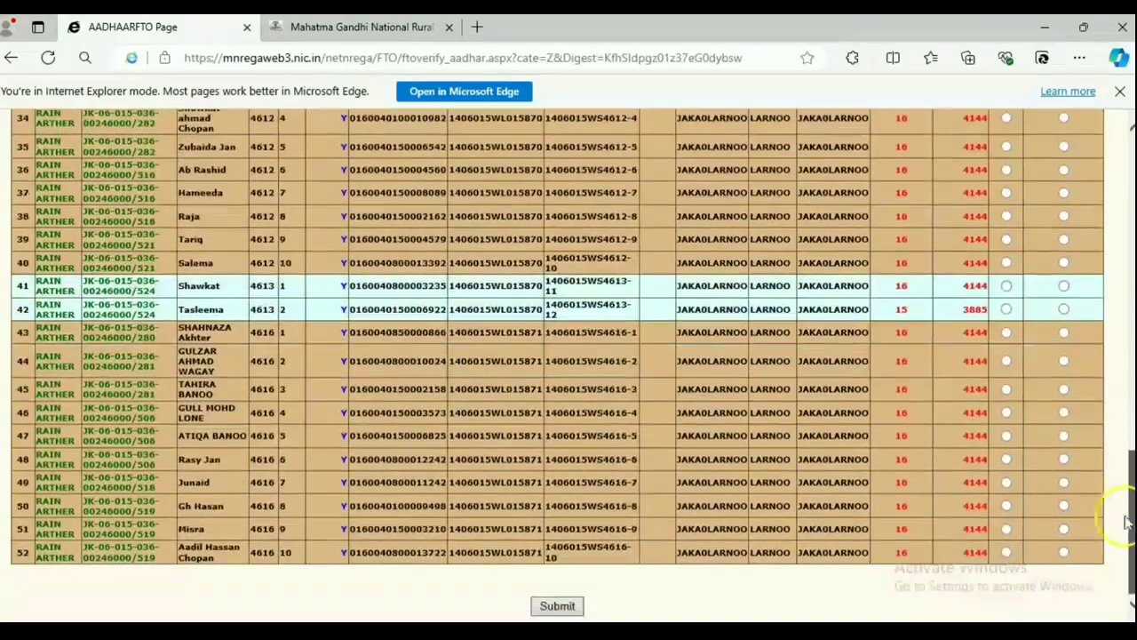
click(543, 607)
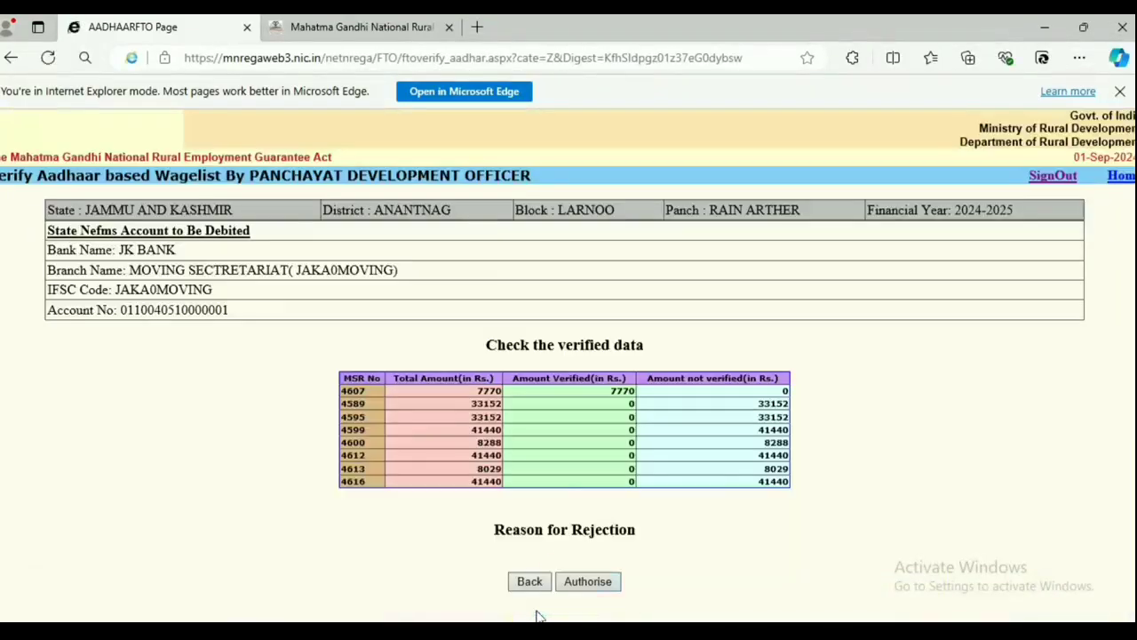
click(585, 583)
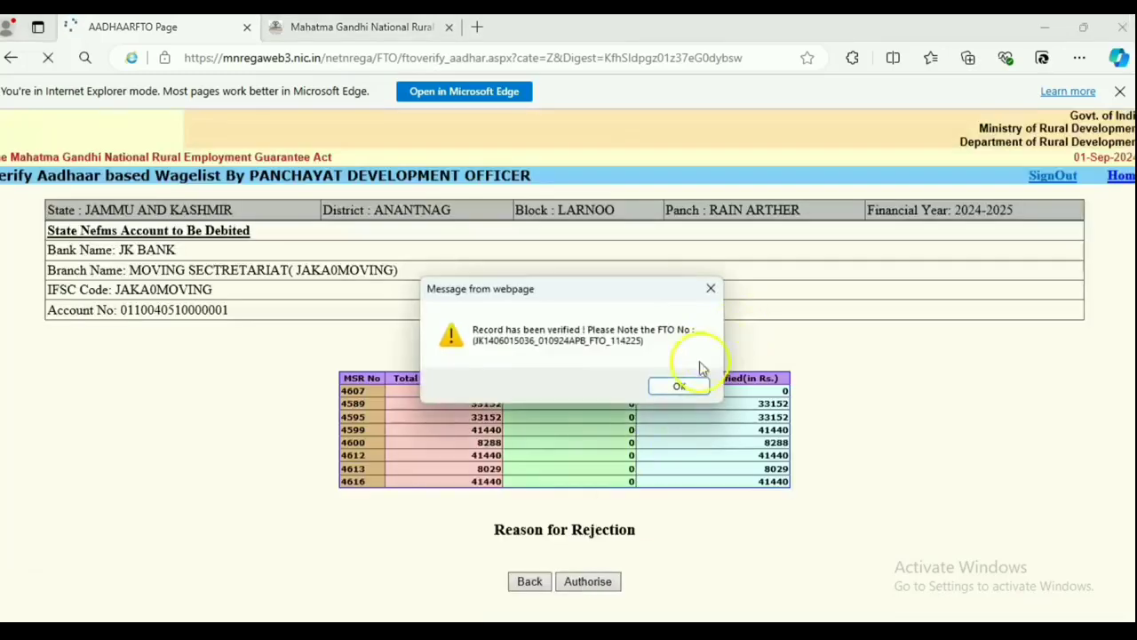
click(680, 393)
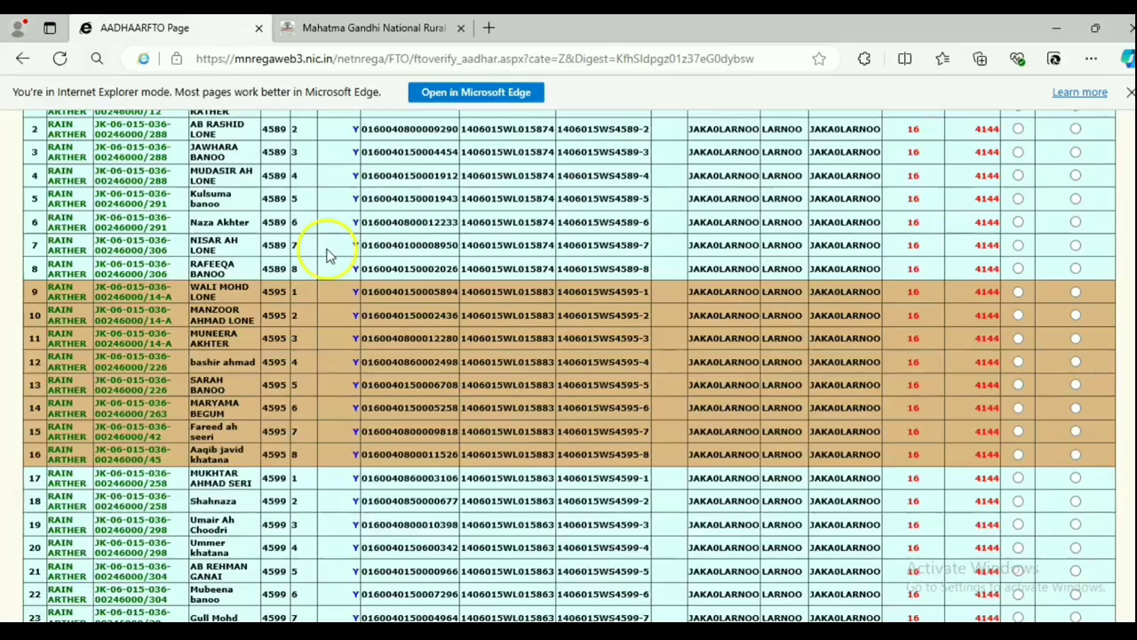
Step: Accept all eight wage records of muster roll 4595 in the Aadhaar-based wagelist
click(1018, 293)
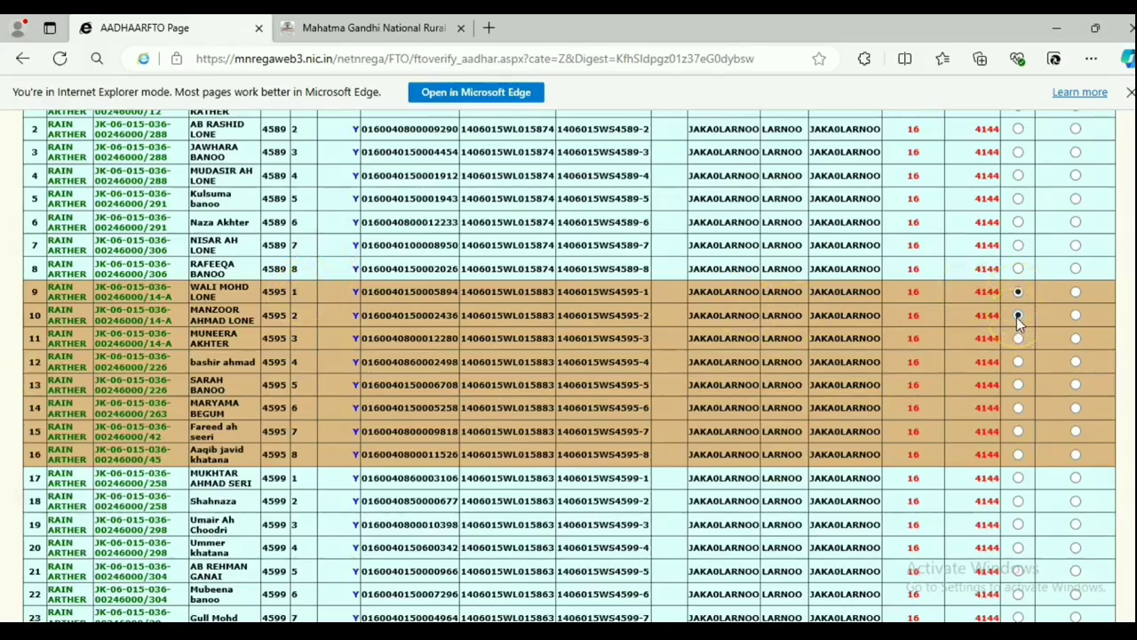
key(space)
key(Tab)
key(space)
key(Tab)
key(space)
key(Tab)
key(space)
key(Tab)
key(space)
Step: Try to submit the wagelist with only the muster roll 4595 records accepted
scroll(569, 364, down, 8)
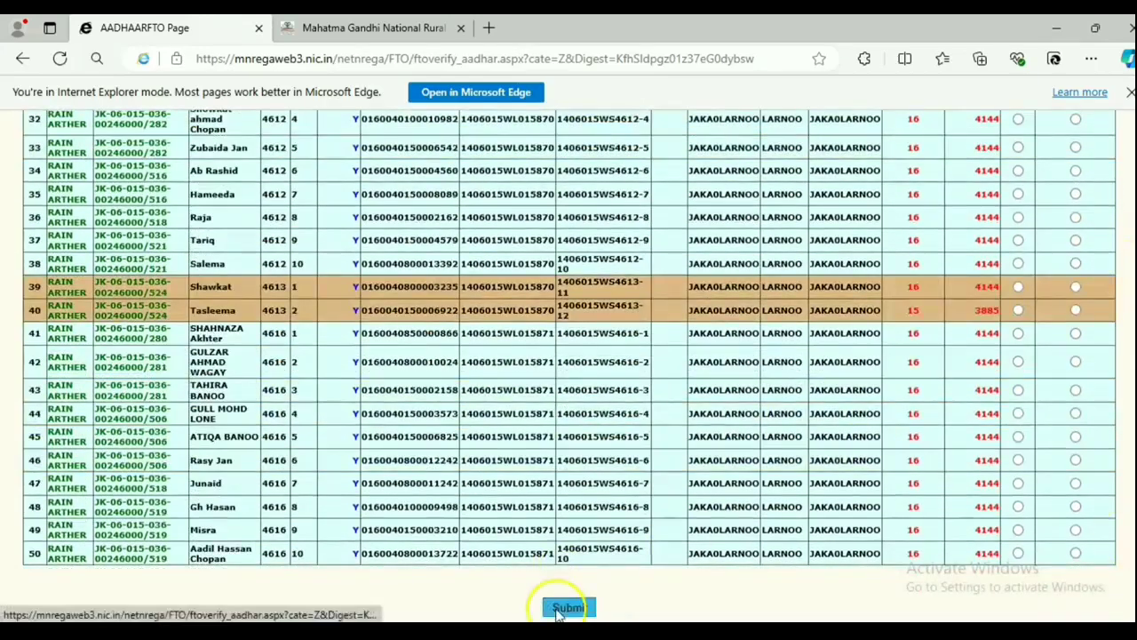
click(565, 607)
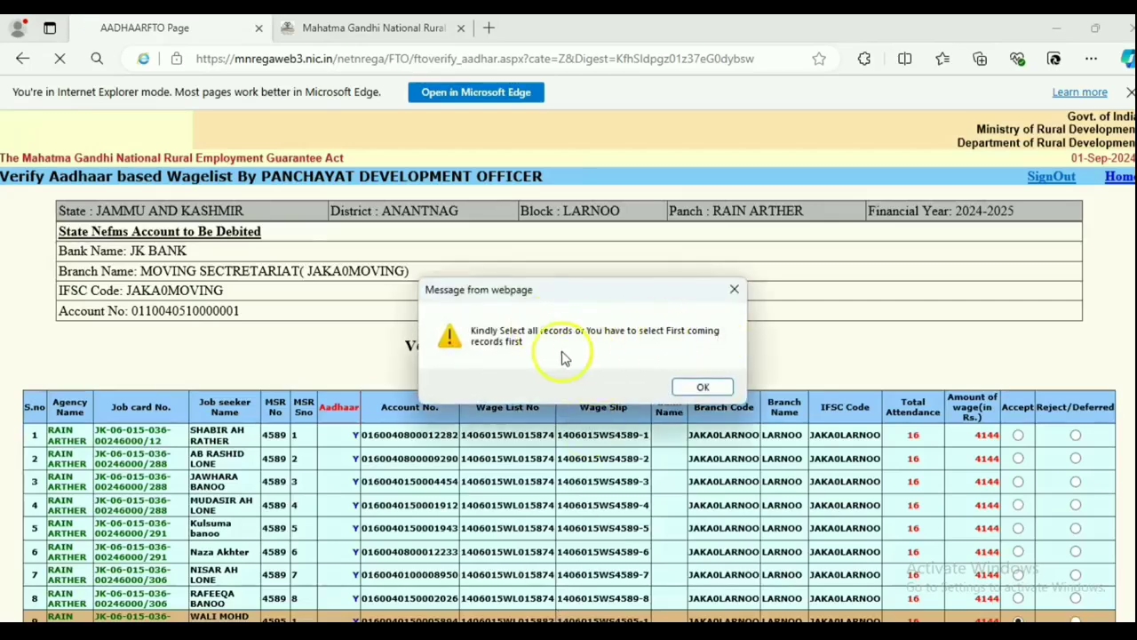
click(690, 386)
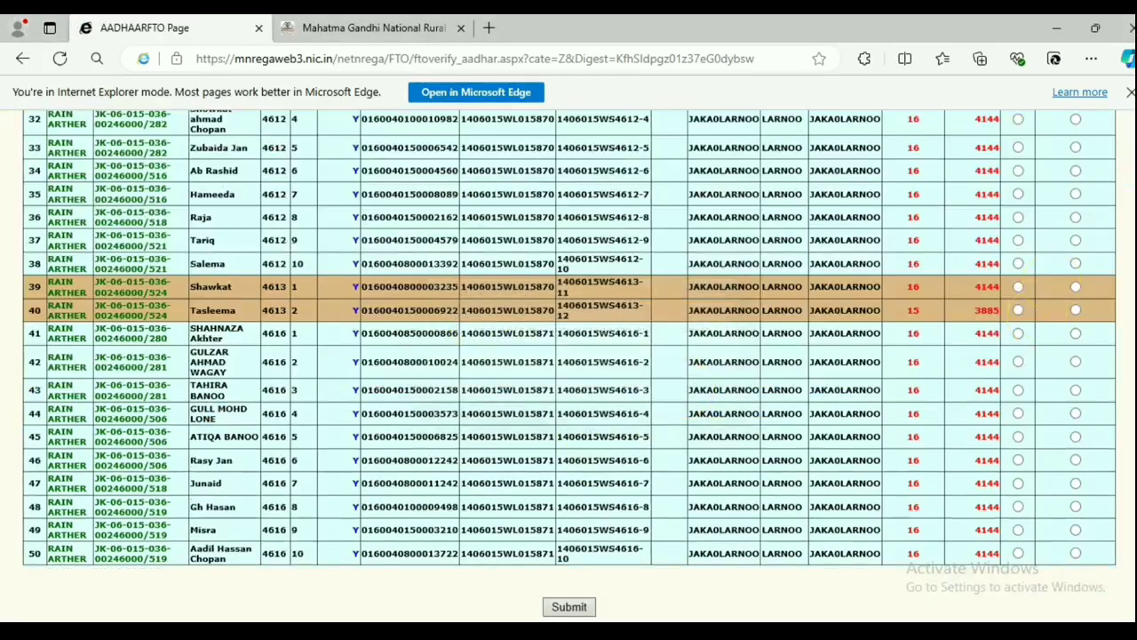
Step: Mark all eight wage records of muster roll 4589 as Reject/Deferred
scroll(1115, 266, up, 10)
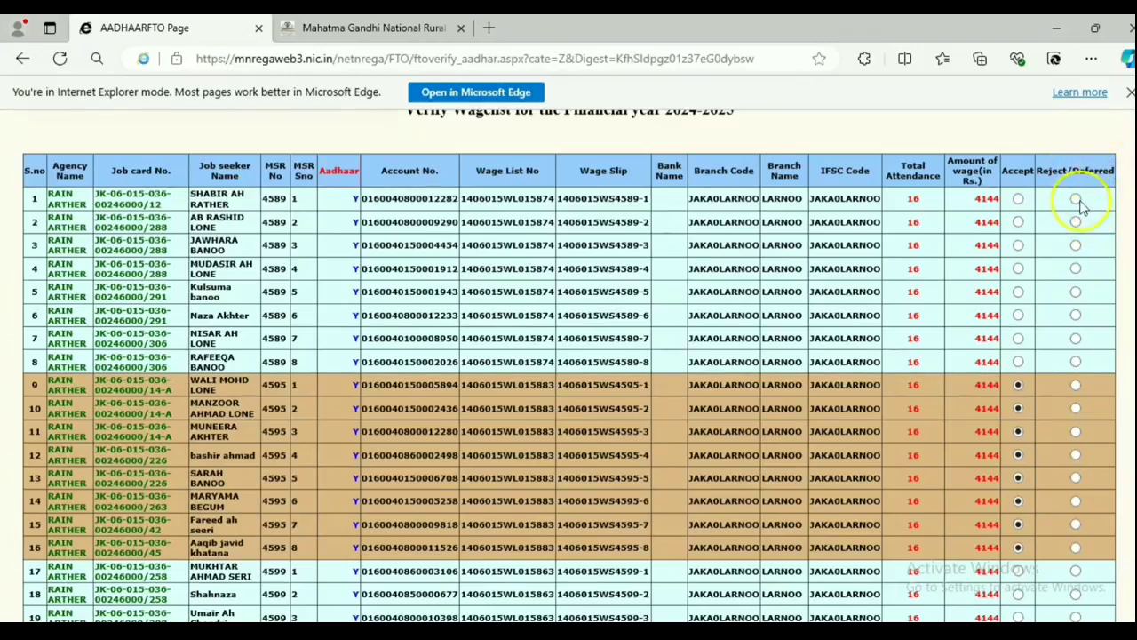
click(1076, 199)
click(1076, 222)
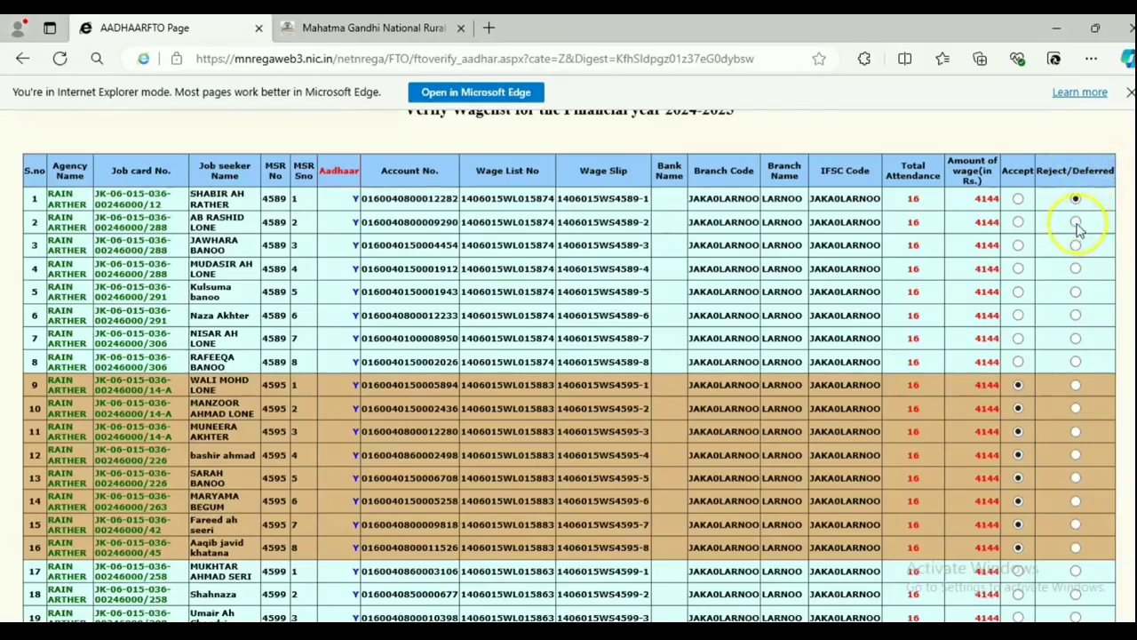
click(1076, 245)
click(1076, 268)
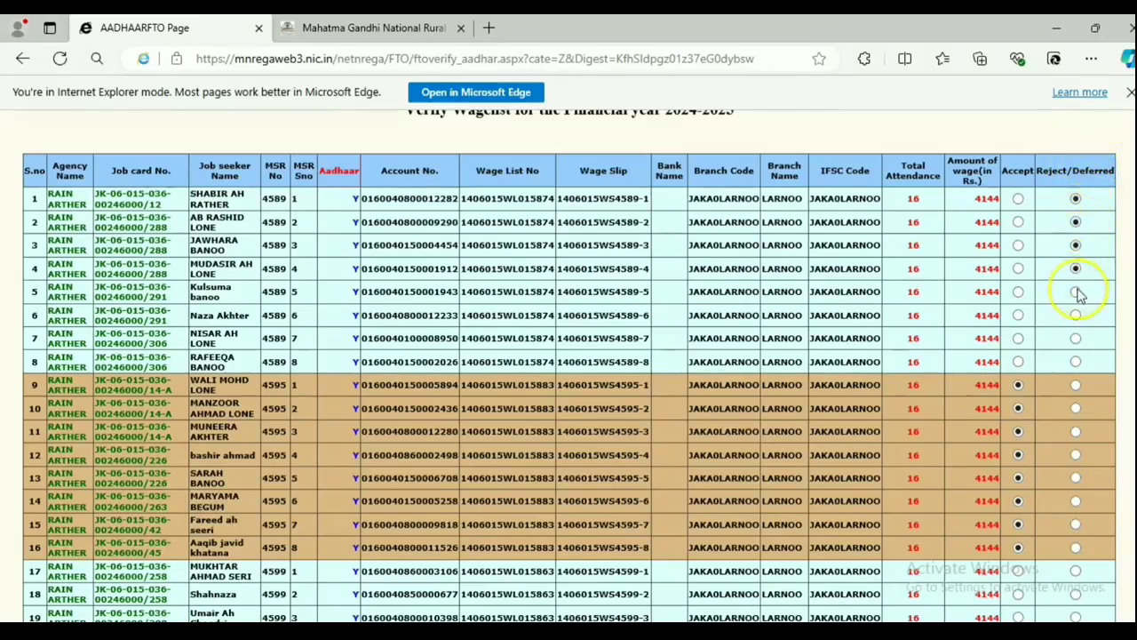
click(1076, 292)
click(1076, 315)
click(1075, 338)
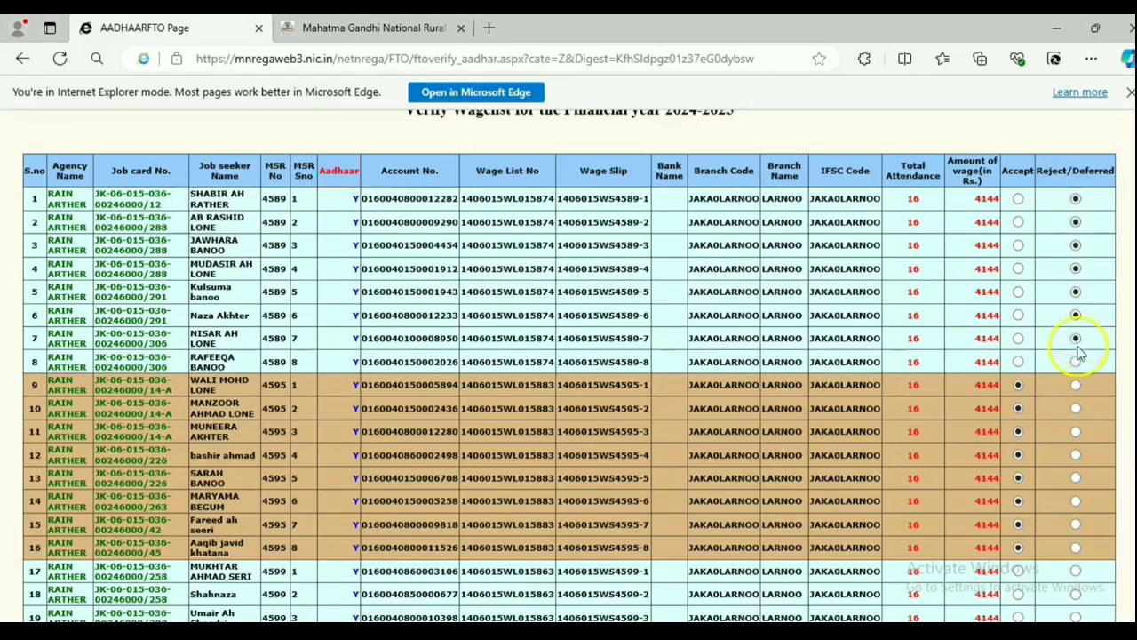
click(1076, 362)
Step: Submit the wagelist and review the verified amounts per muster roll and the rejection list
scroll(569, 364, down, 8)
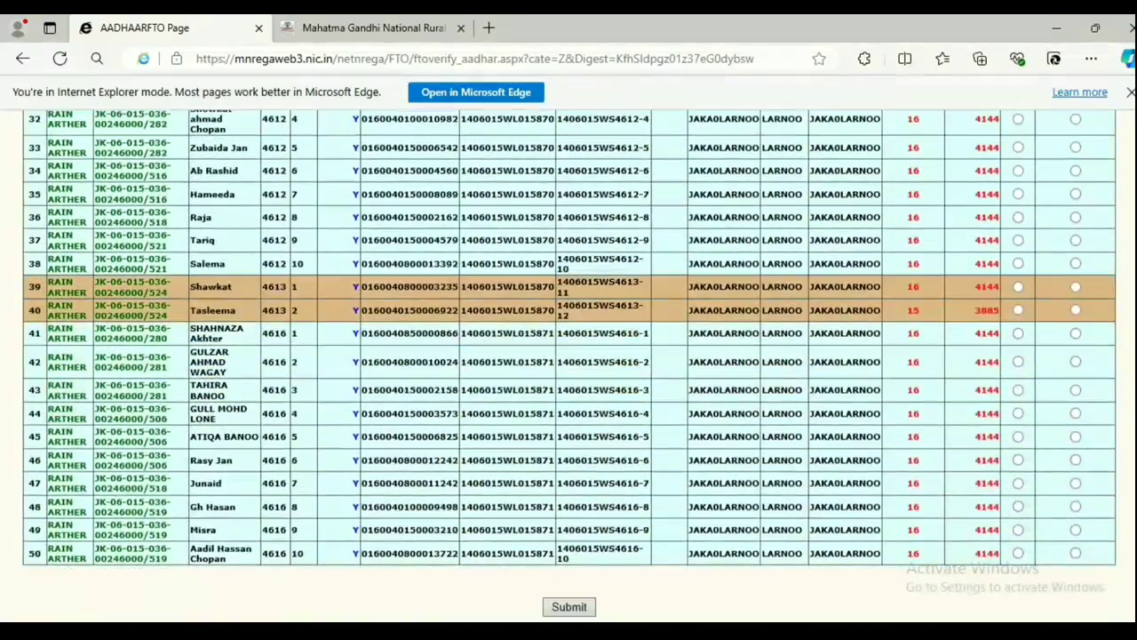
click(568, 607)
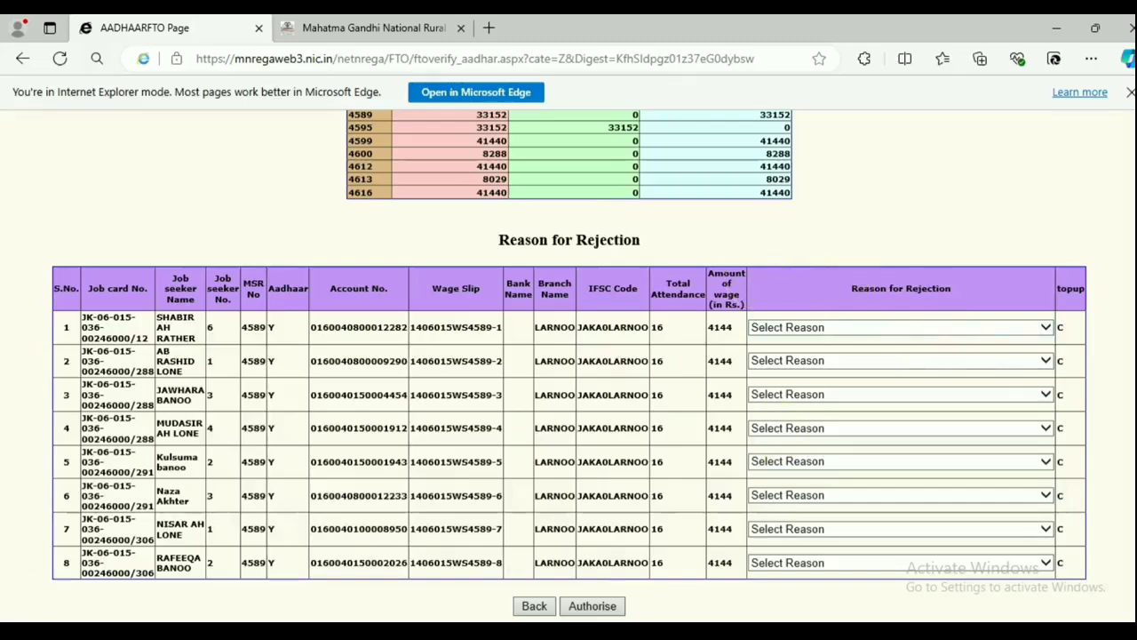
scroll(1116, 266, up, 3)
scroll(1117, 266, down, 3)
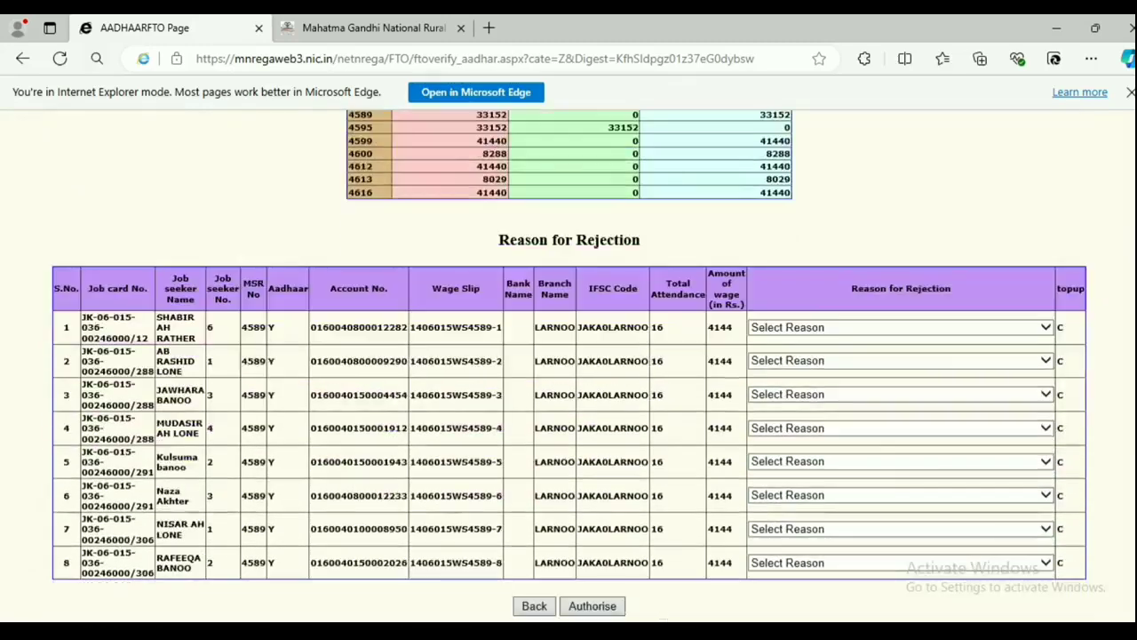
Step: Set the rejection reason of all eight records to "MR not available to verify attendance & Amount-Deferred" and authorise the FTO
click(804, 326)
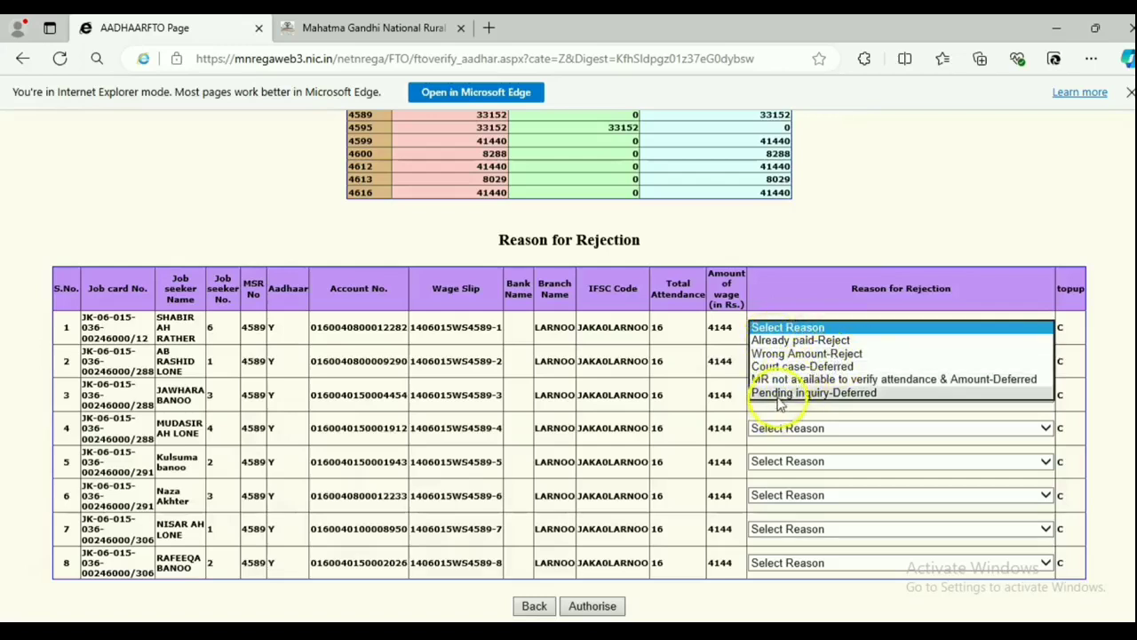
click(813, 378)
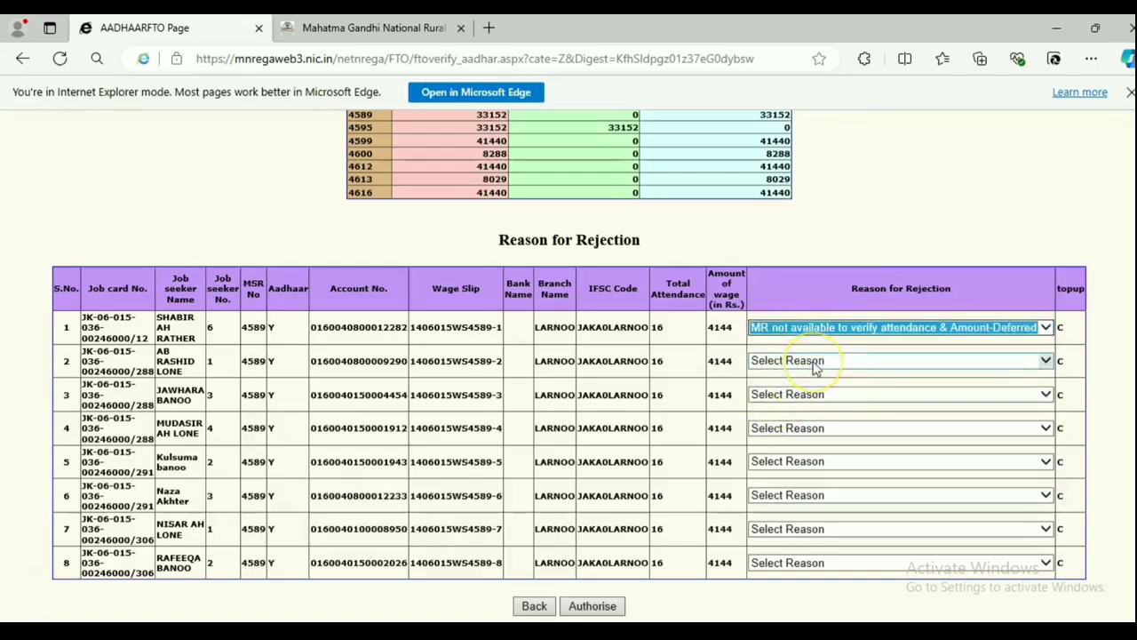
click(815, 362)
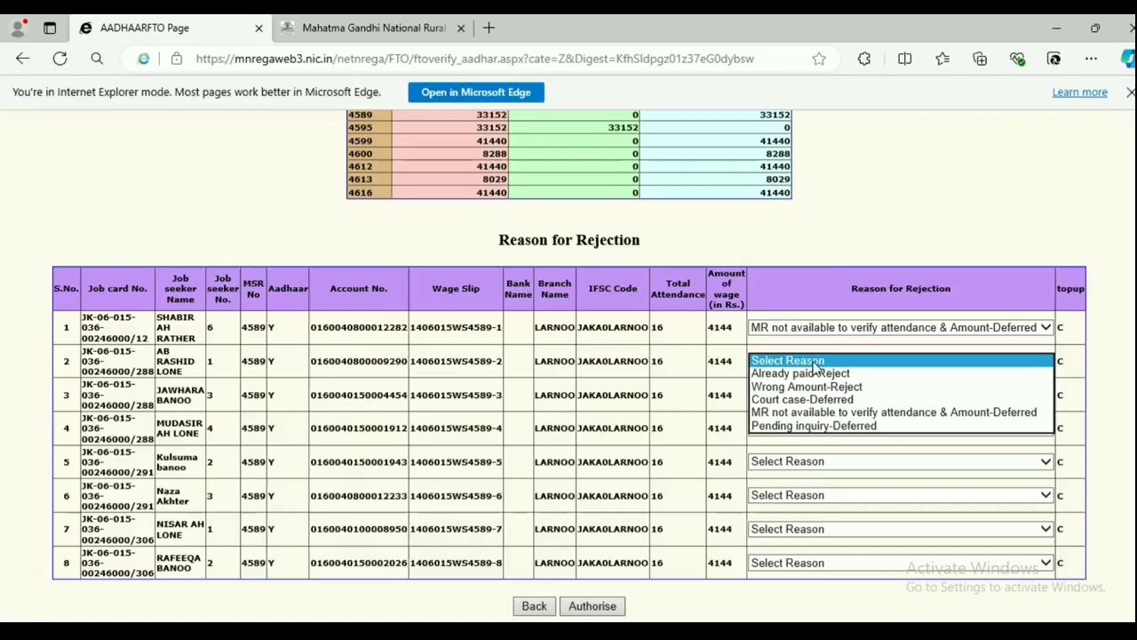
key(m)
key(Tab)
key(m)
key(Tab)
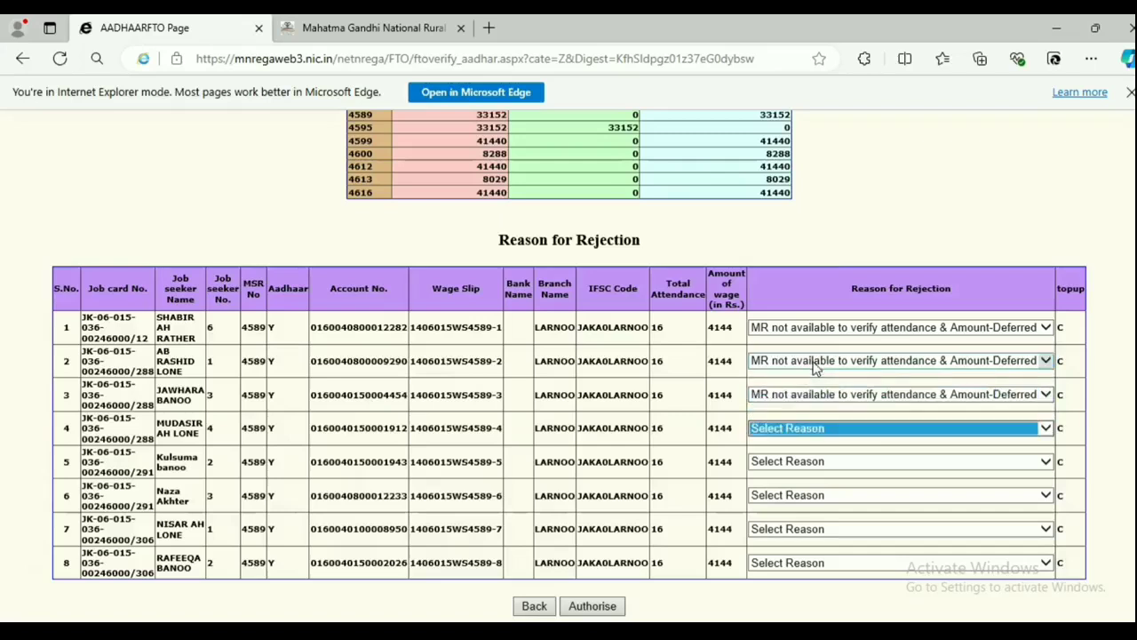
key(m)
key(Tab)
key(m)
key(Tab)
key(m)
key(Tab)
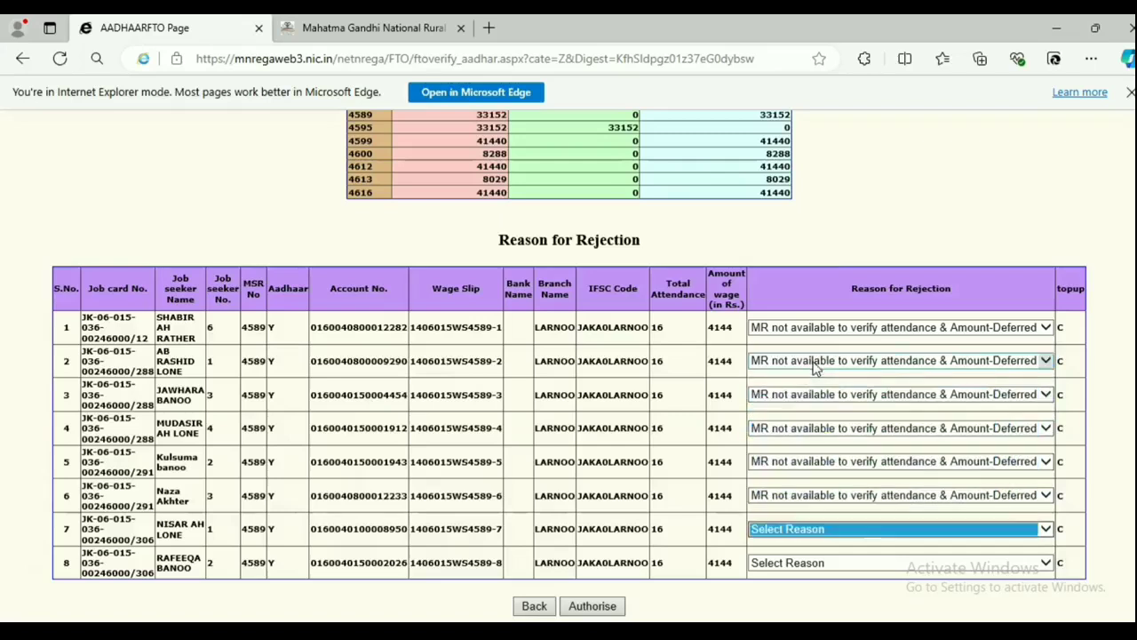
key(m)
key(Tab)
key(m)
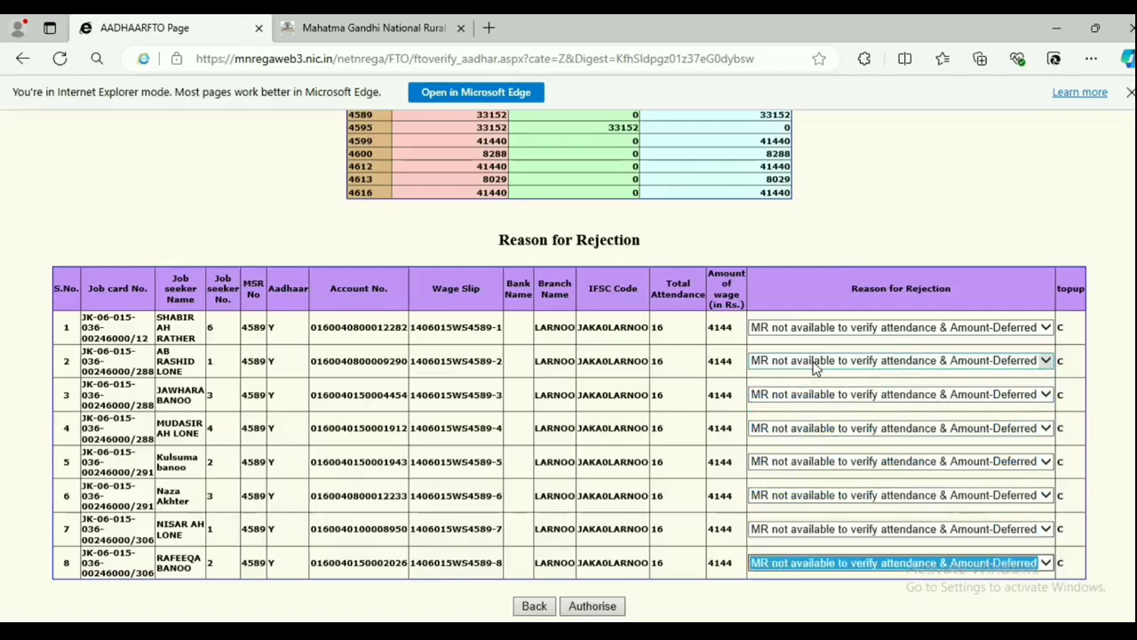
click(582, 609)
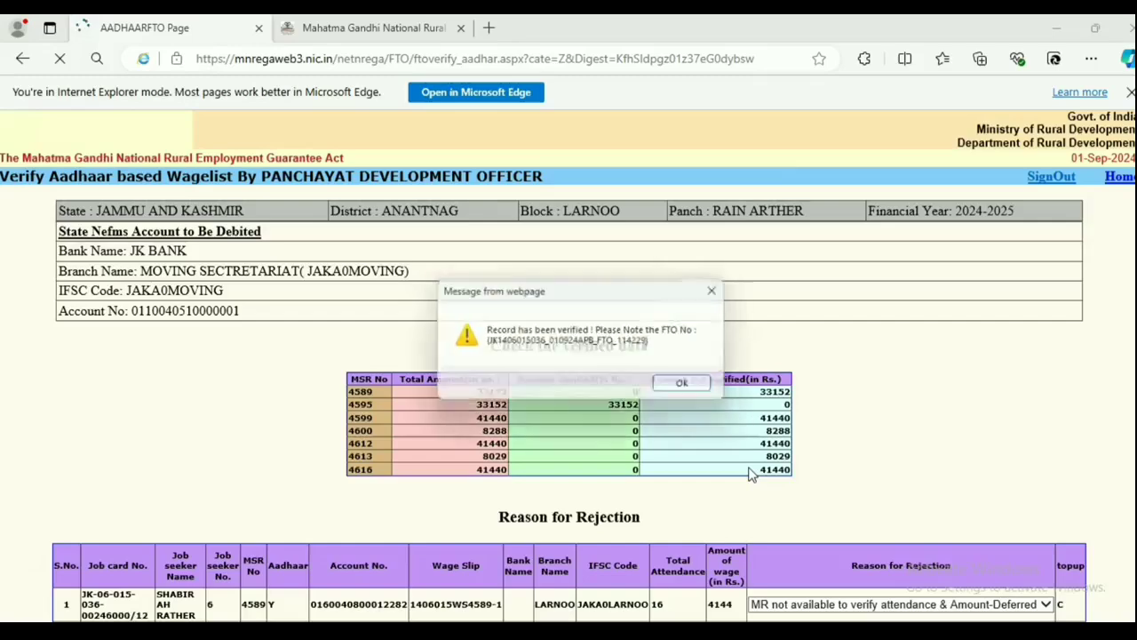
click(684, 387)
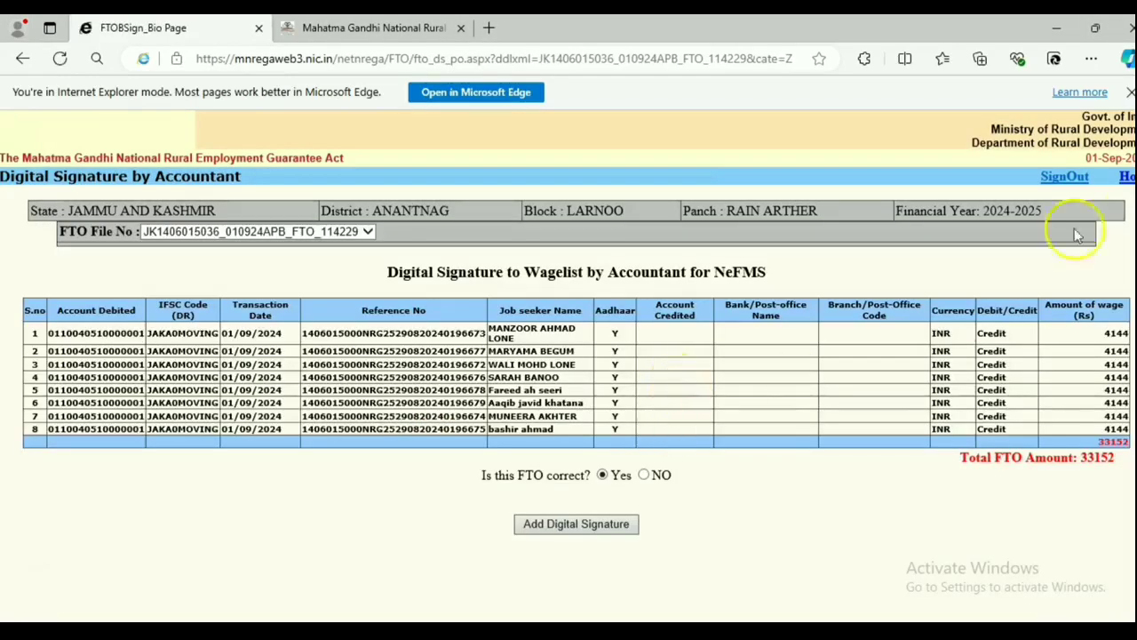
Step: Go back to the home page and open the NeFMS page for adding a digital signature to unsigned bank FTOs
click(1126, 177)
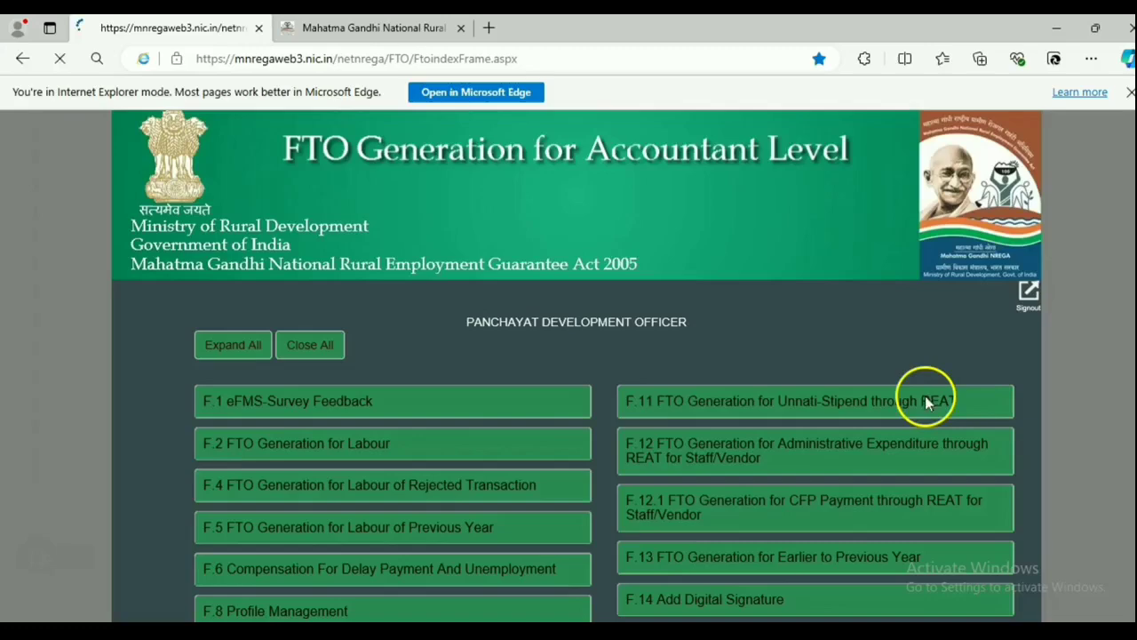
click(677, 604)
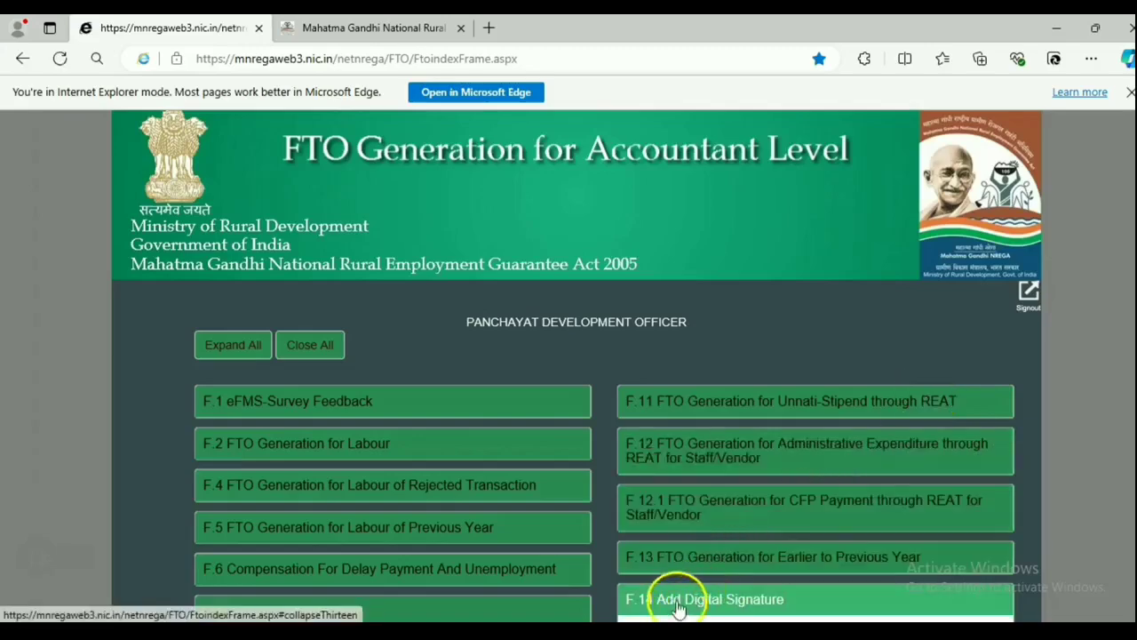
scroll(684, 601, down, 3)
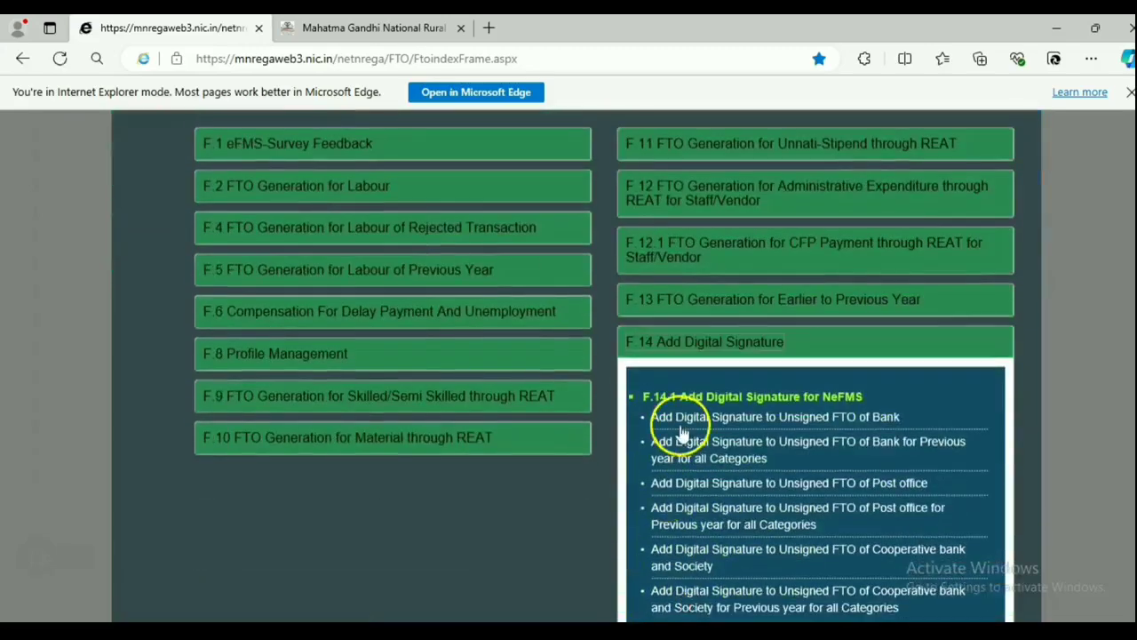
click(693, 429)
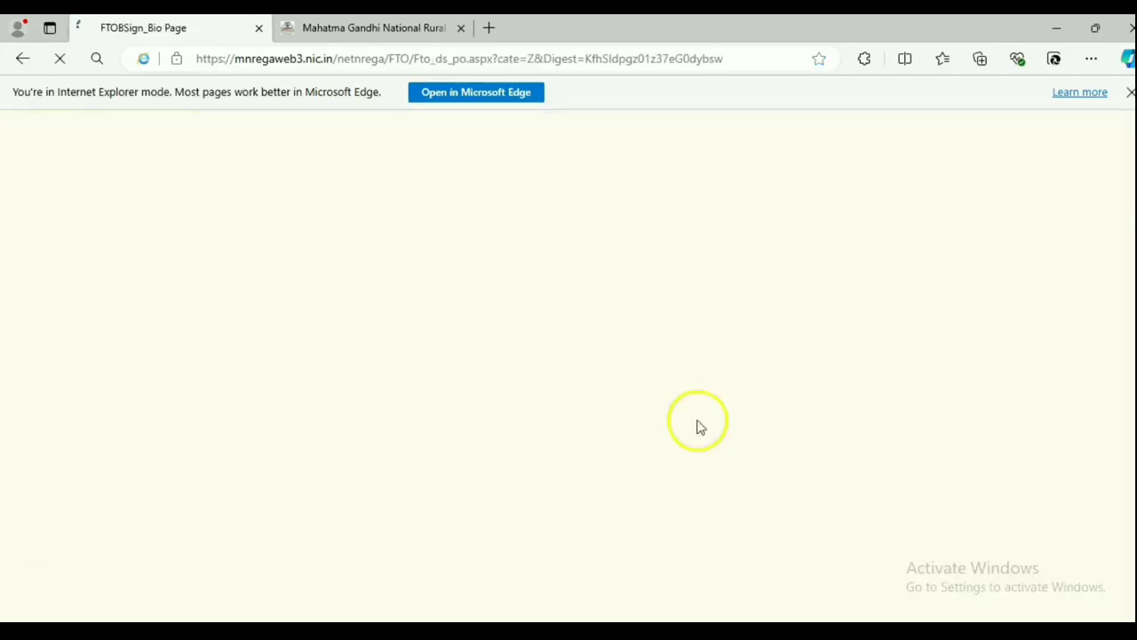
click(236, 232)
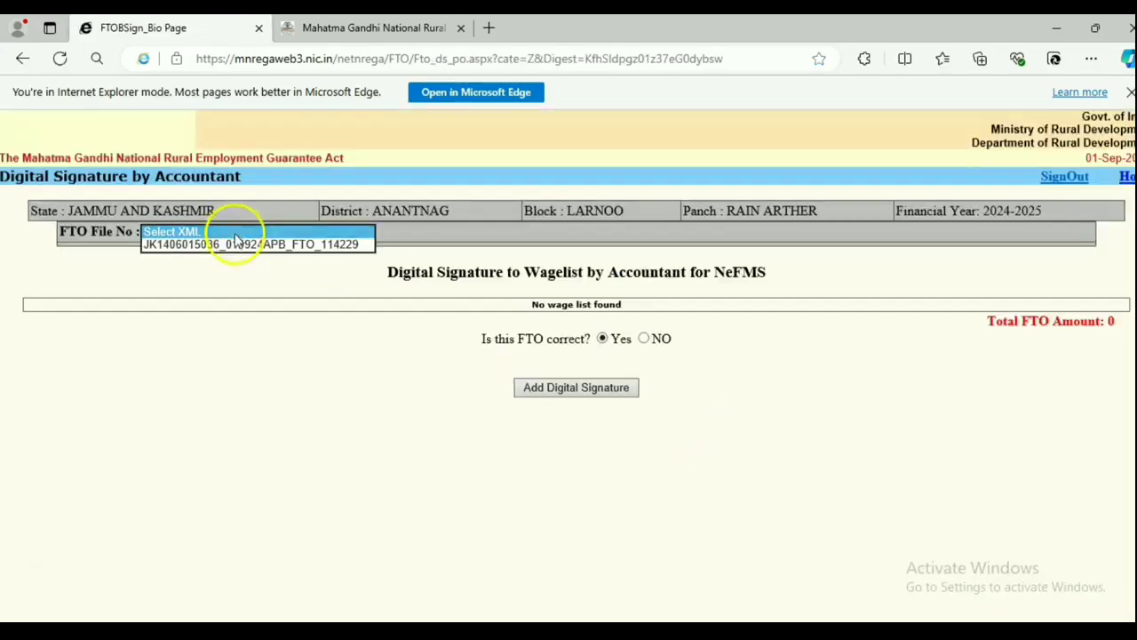
click(231, 246)
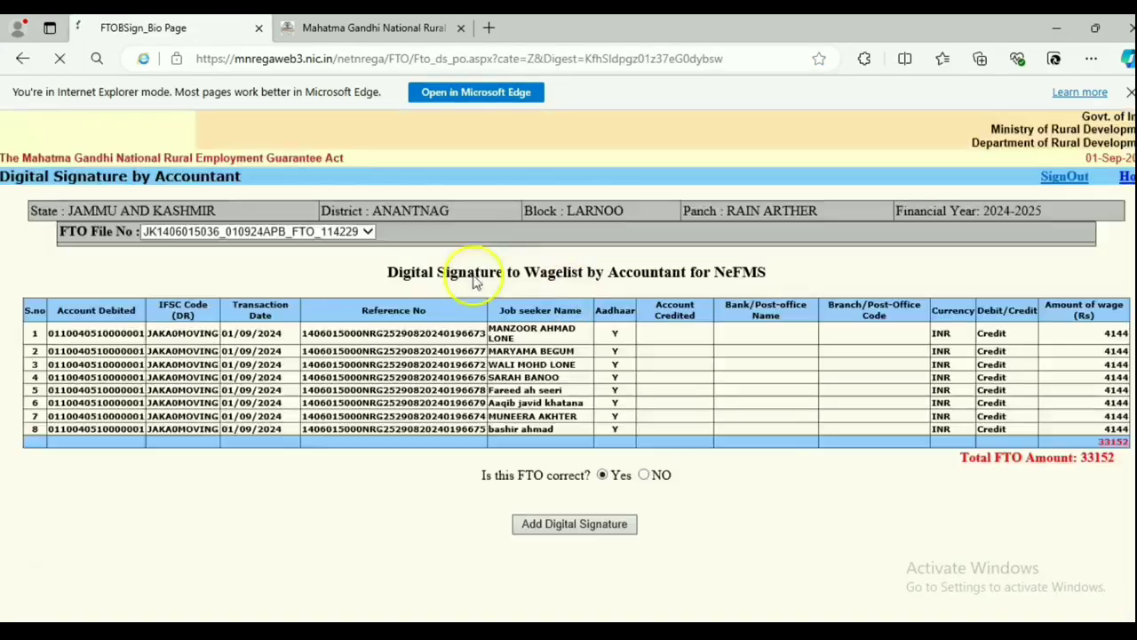
click(1125, 178)
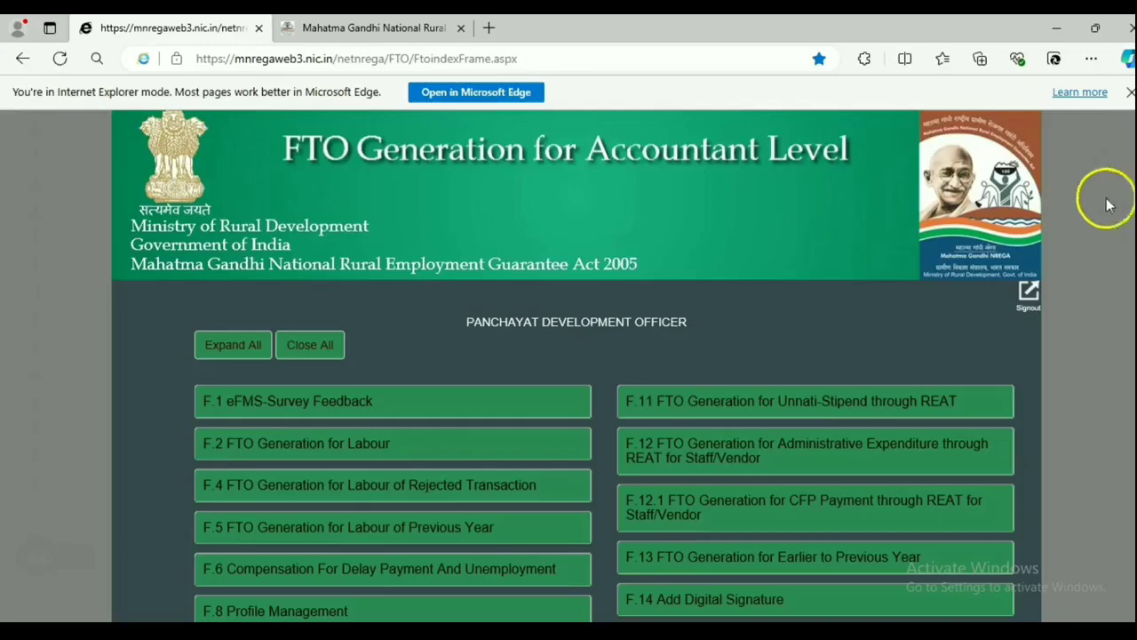